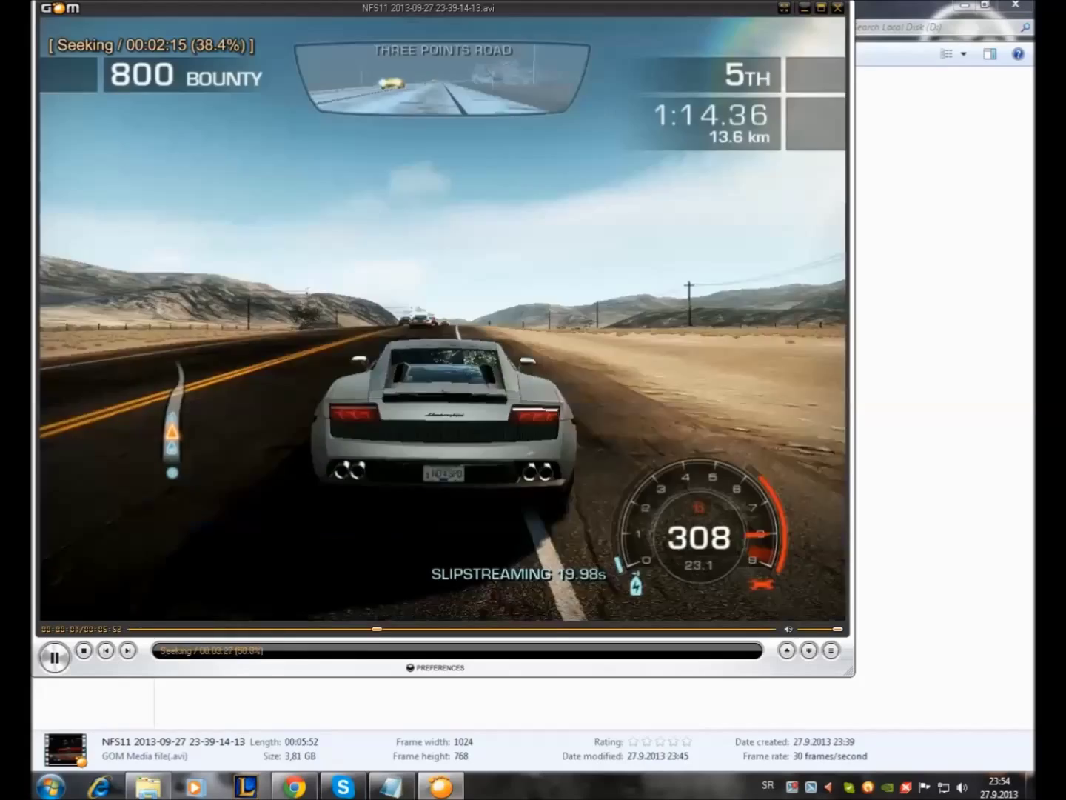
left_click(552, 629)
left_click(569, 629)
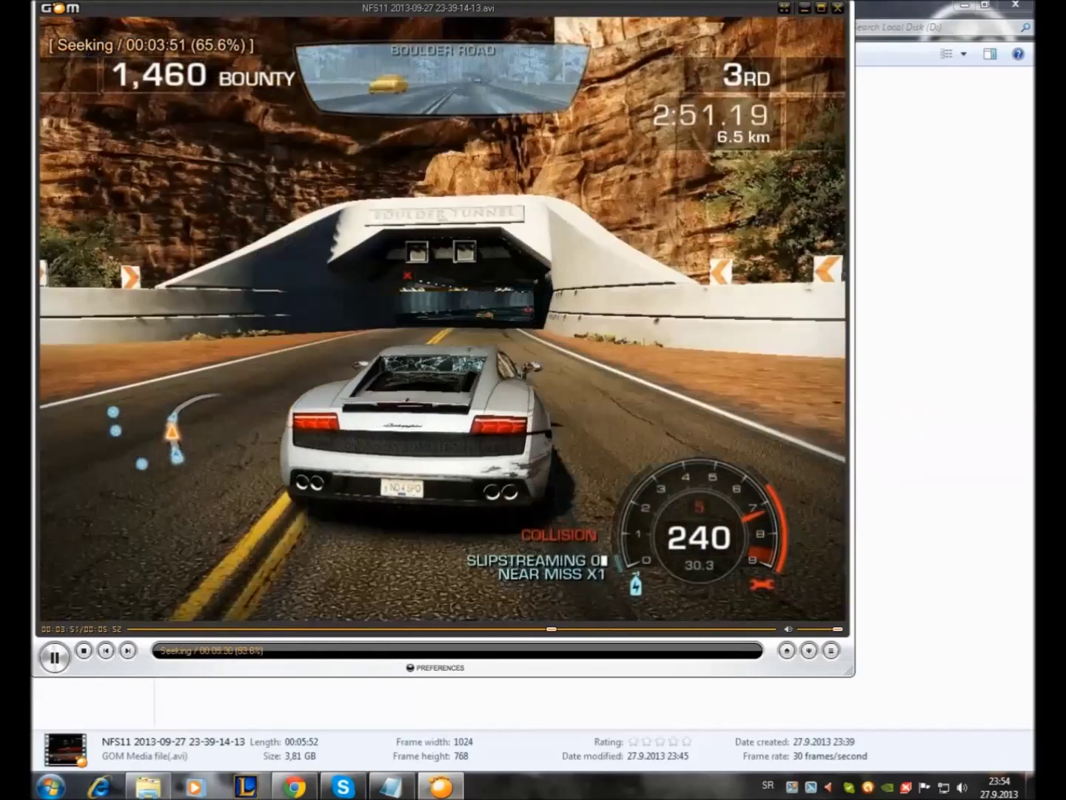
key("Right")
key("Right")
key("Right")
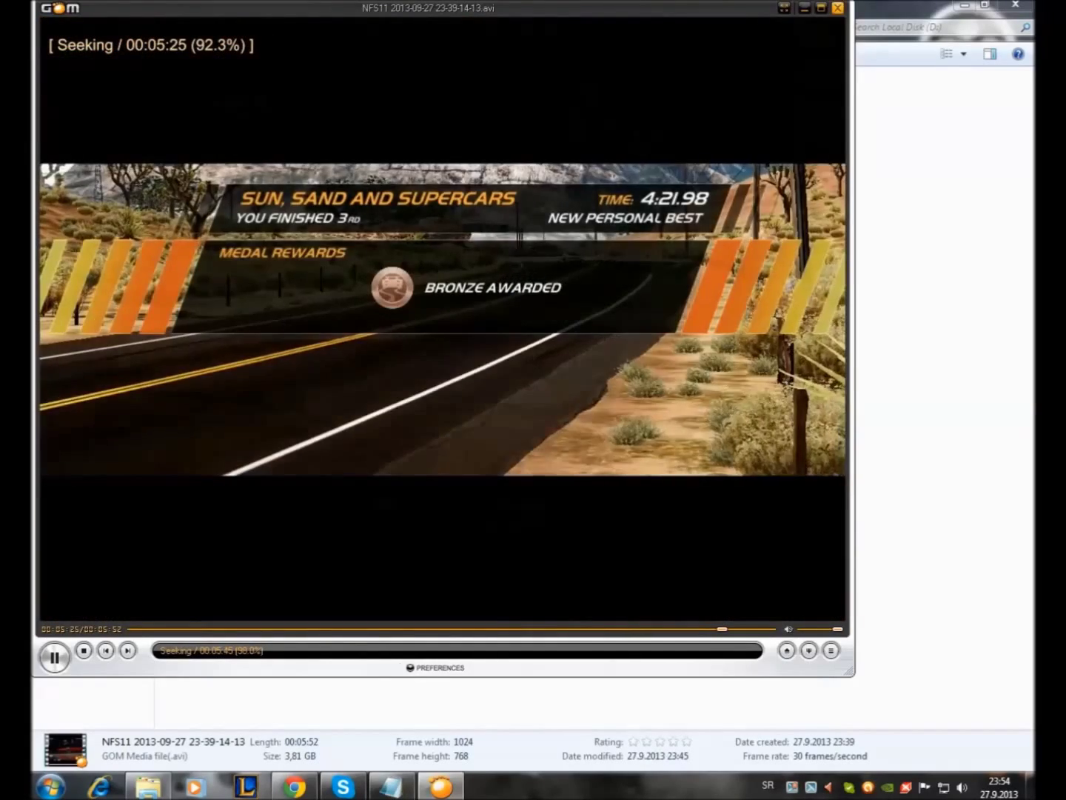
key("alt+F4")
key("Menu")
key("r")
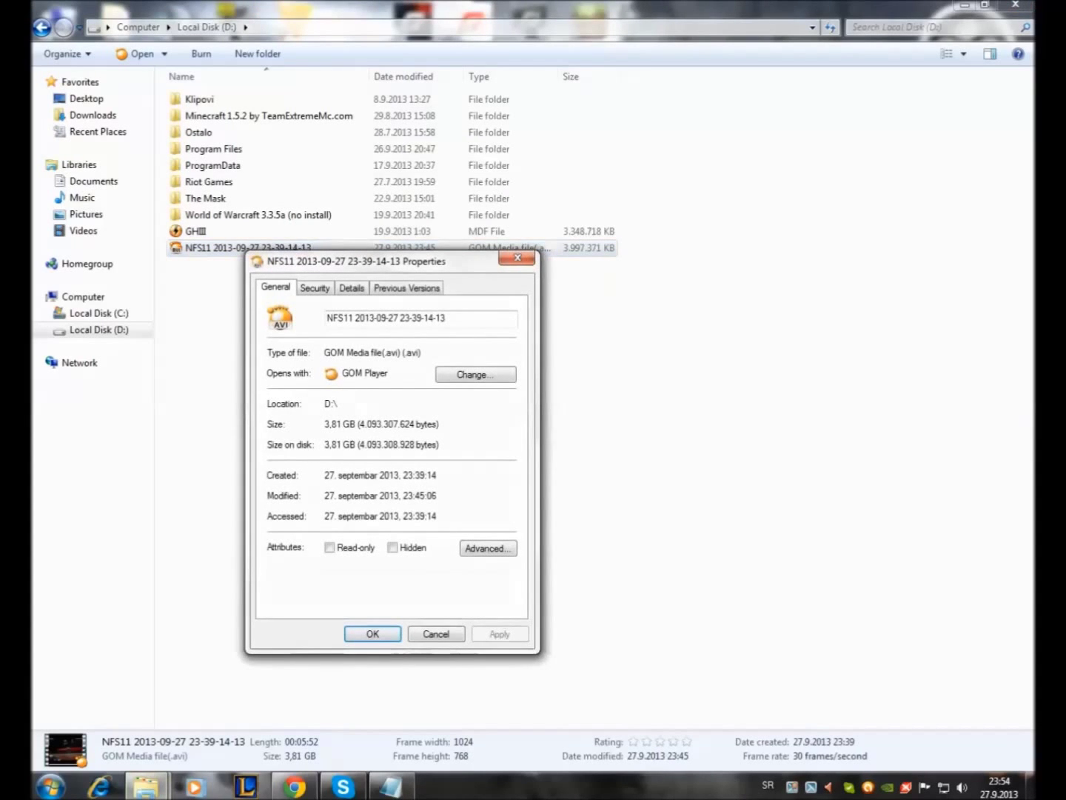
left_click(378, 474)
key("Escape")
Step: Switch to Notepad and write "Ovaj klip zauzima 3,81gb, sada cemo ga konvertovati i videti koliko ce zauzimati, pratite mene, nije tesko"
left_click(391, 786)
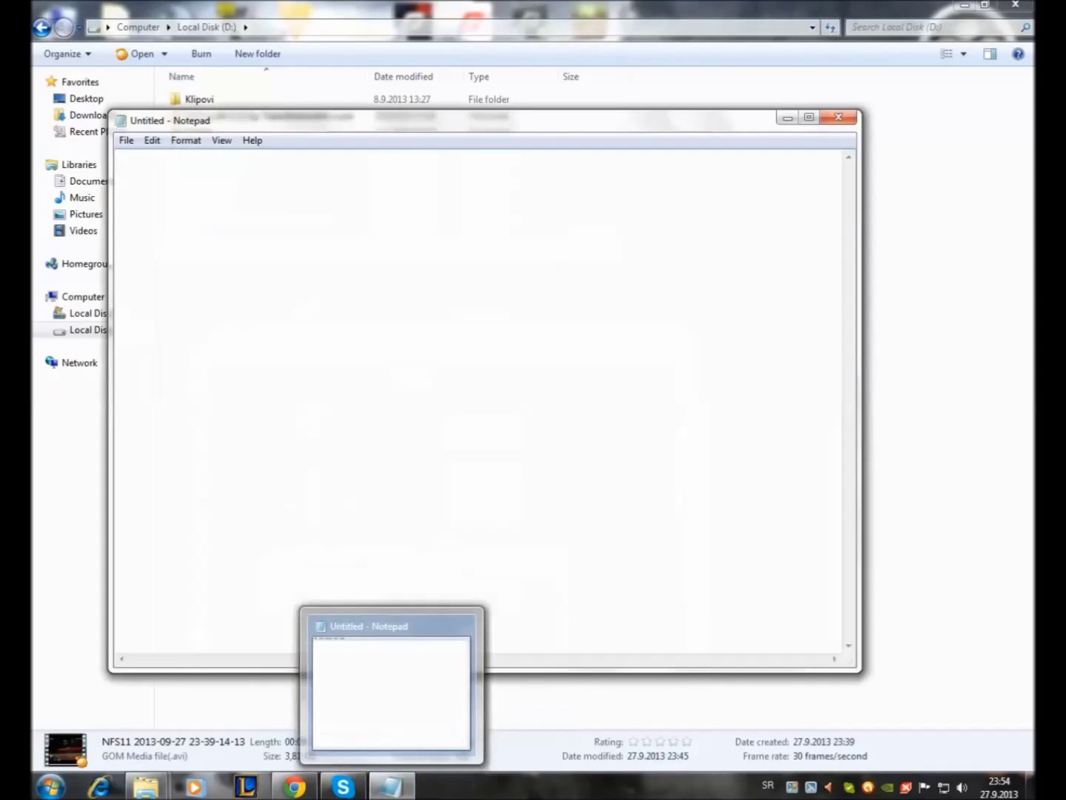
type("Ovaj klip za")
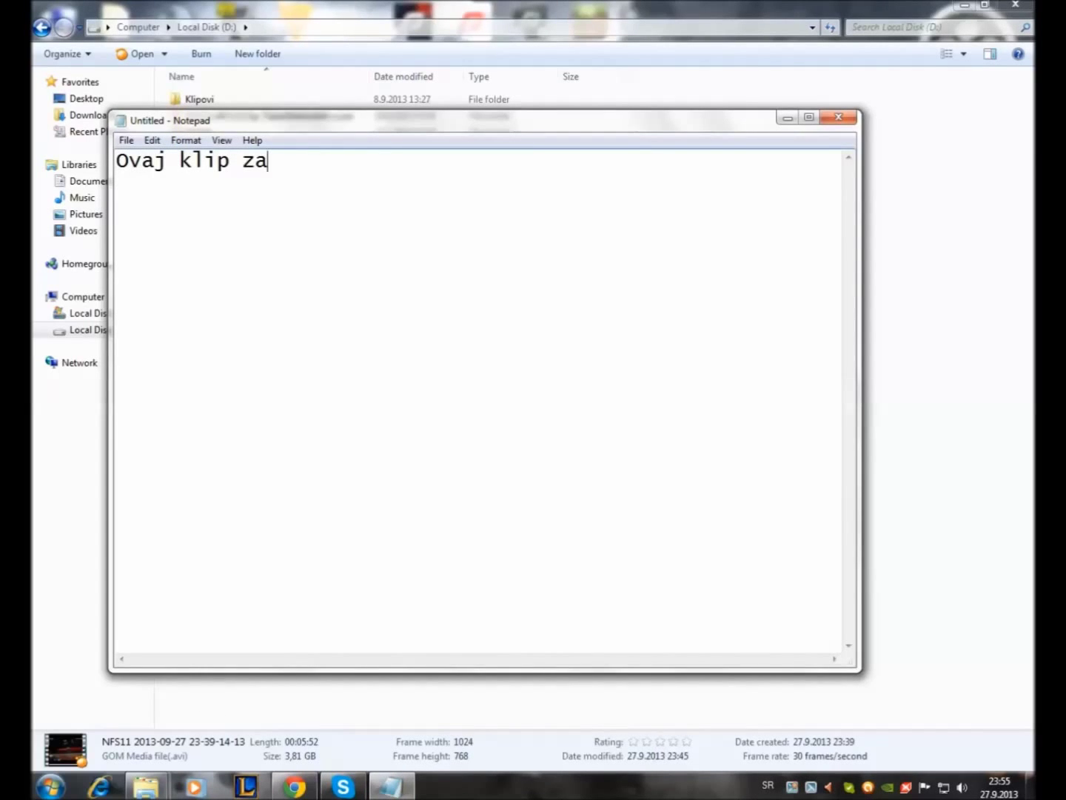
type("uzima 3,81gb, sada cemo ga k")
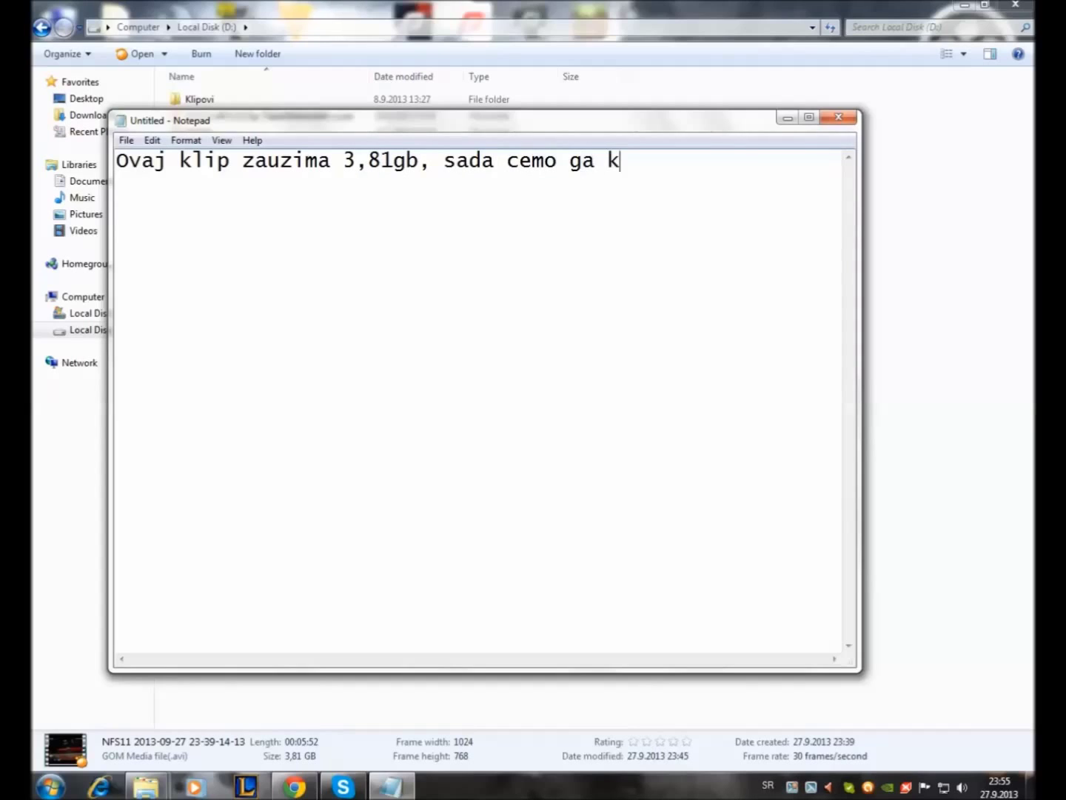
type("onvertova")
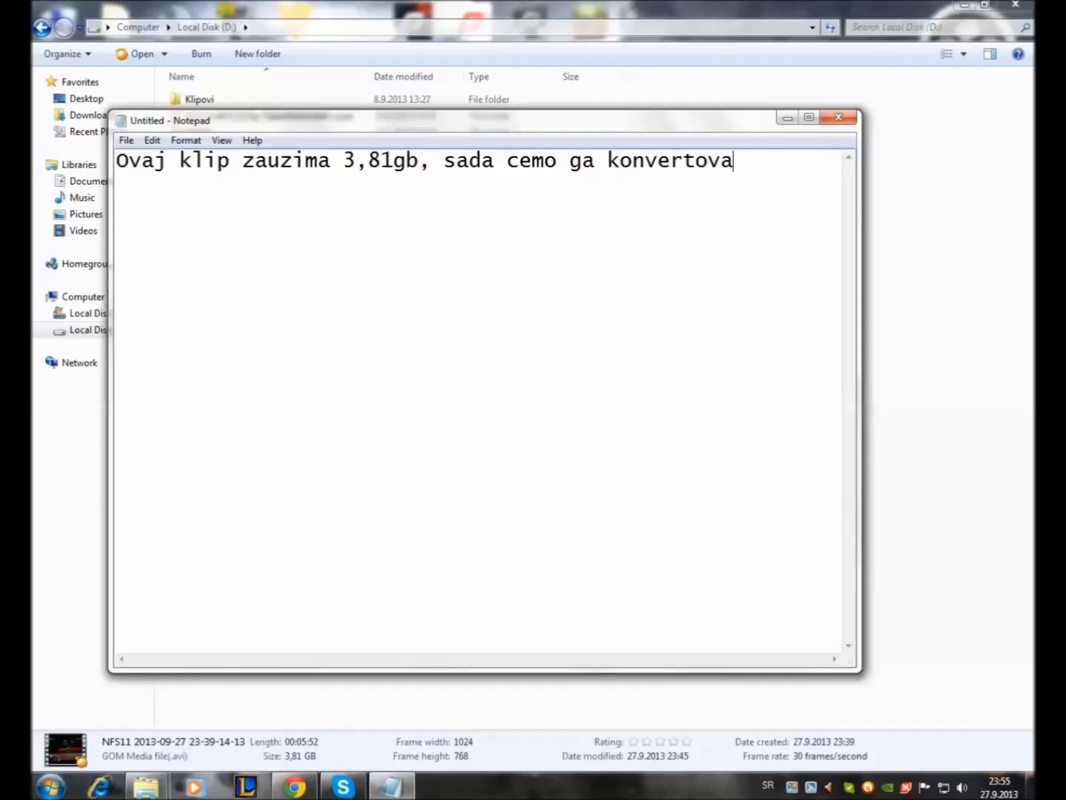
type("ti i videti koliko ce za")
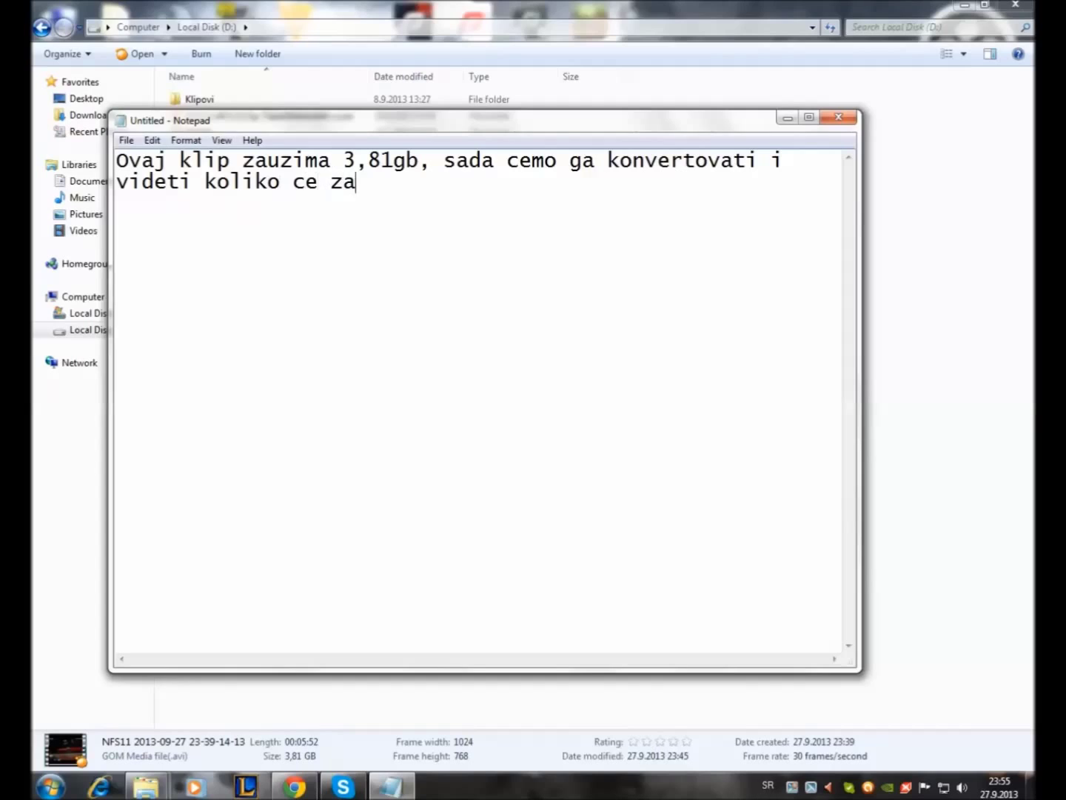
type("uzimati, pra")
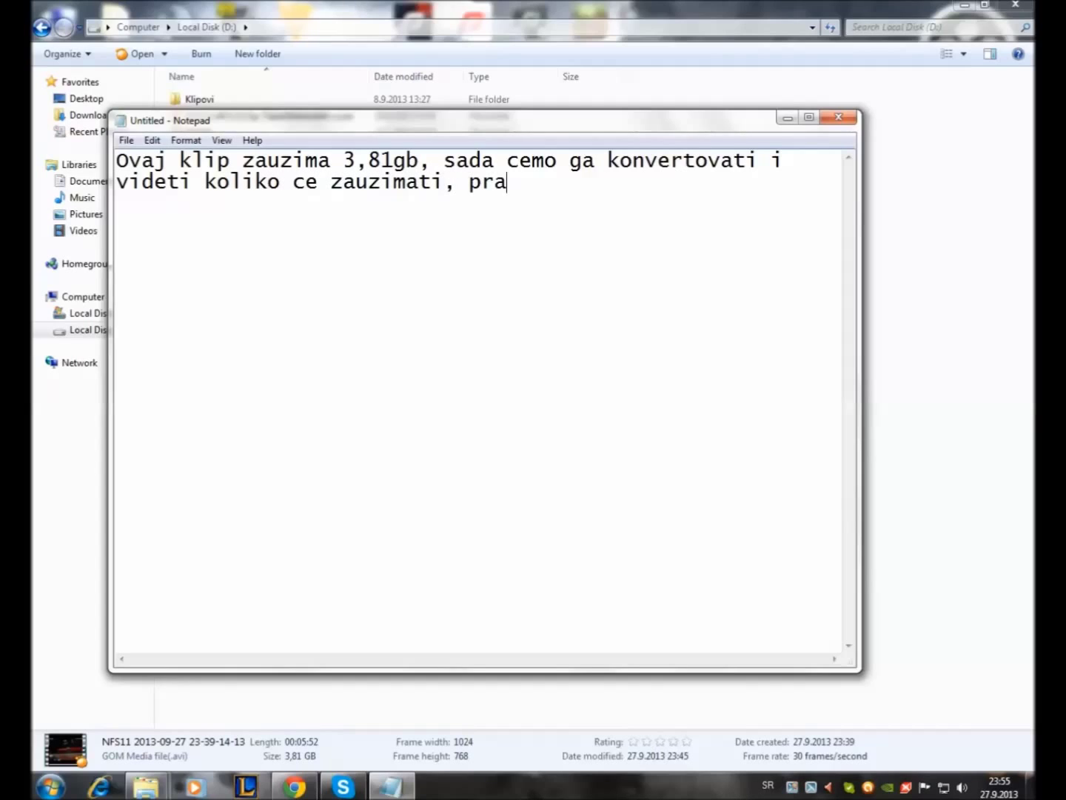
type("ti")
key("BackSpace")
type("tite me")
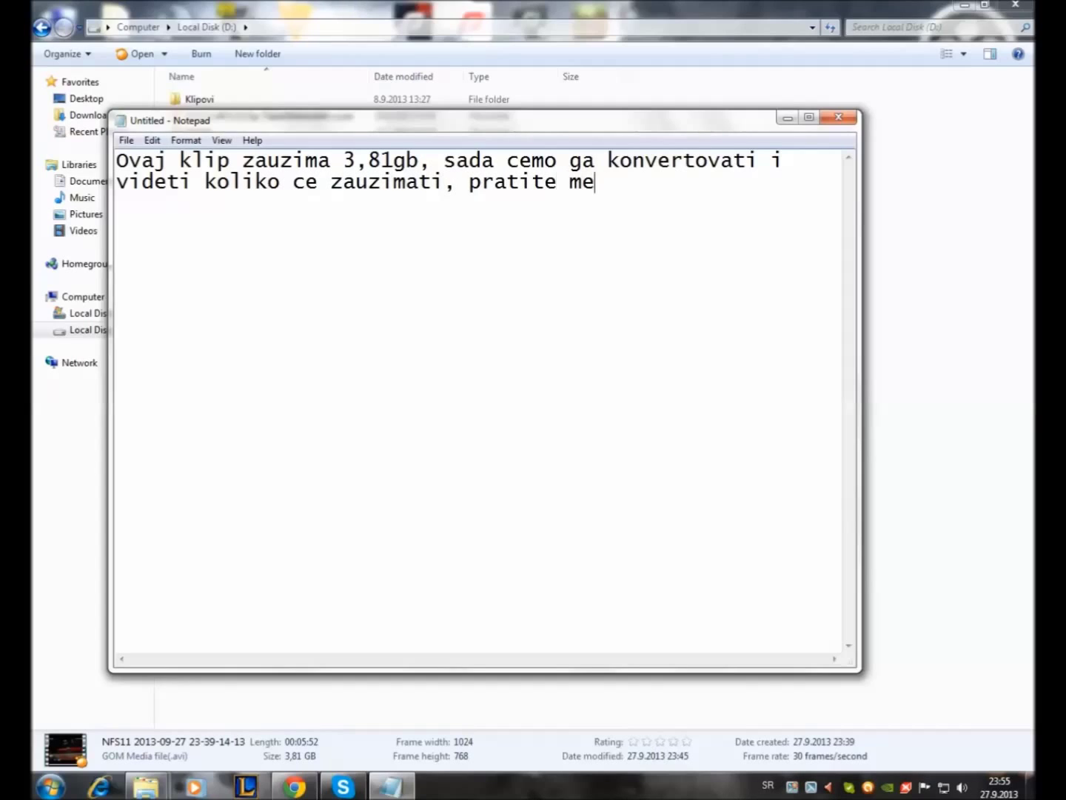
type("ne, nije tesko")
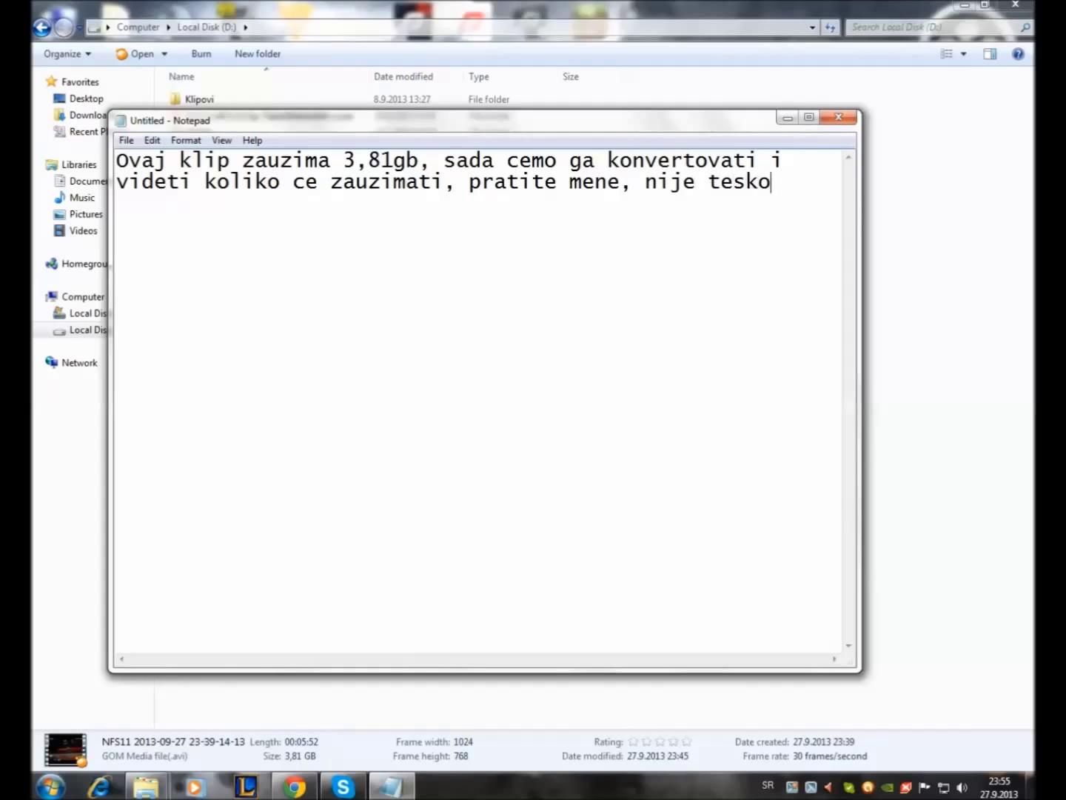
left_click(788, 117)
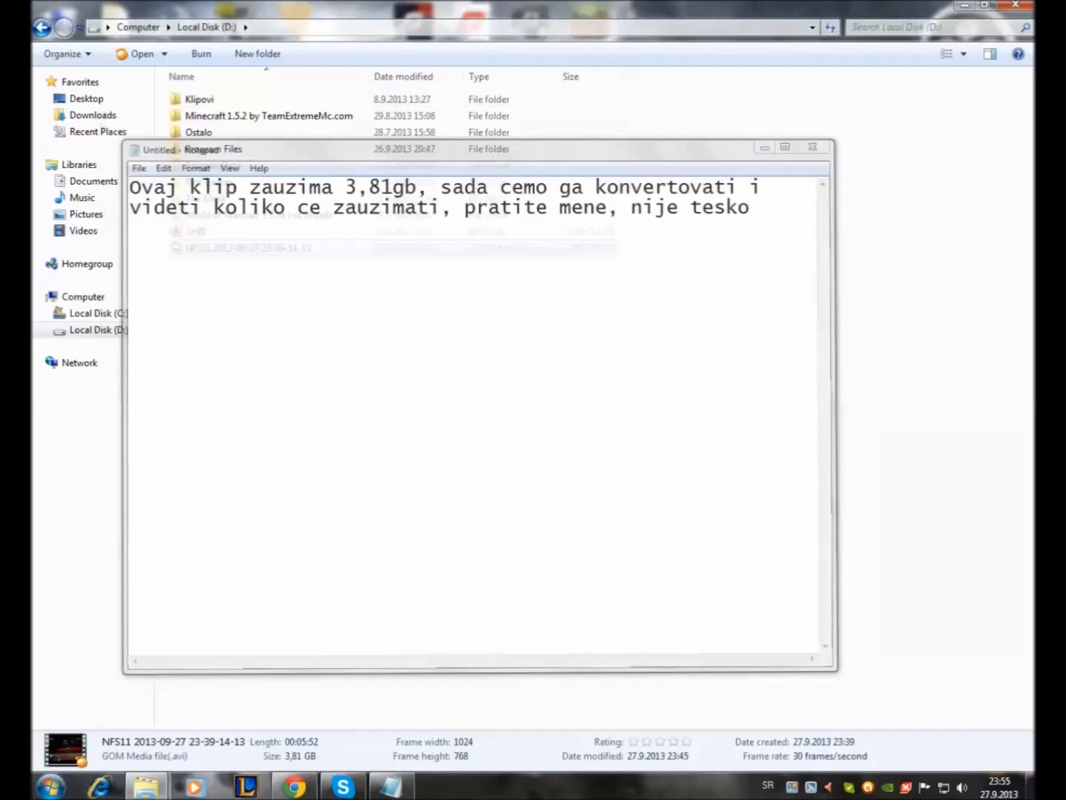
Step: Launch Freemake Video Converter from the desktop and close the open Chrome window
left_click(964, 5)
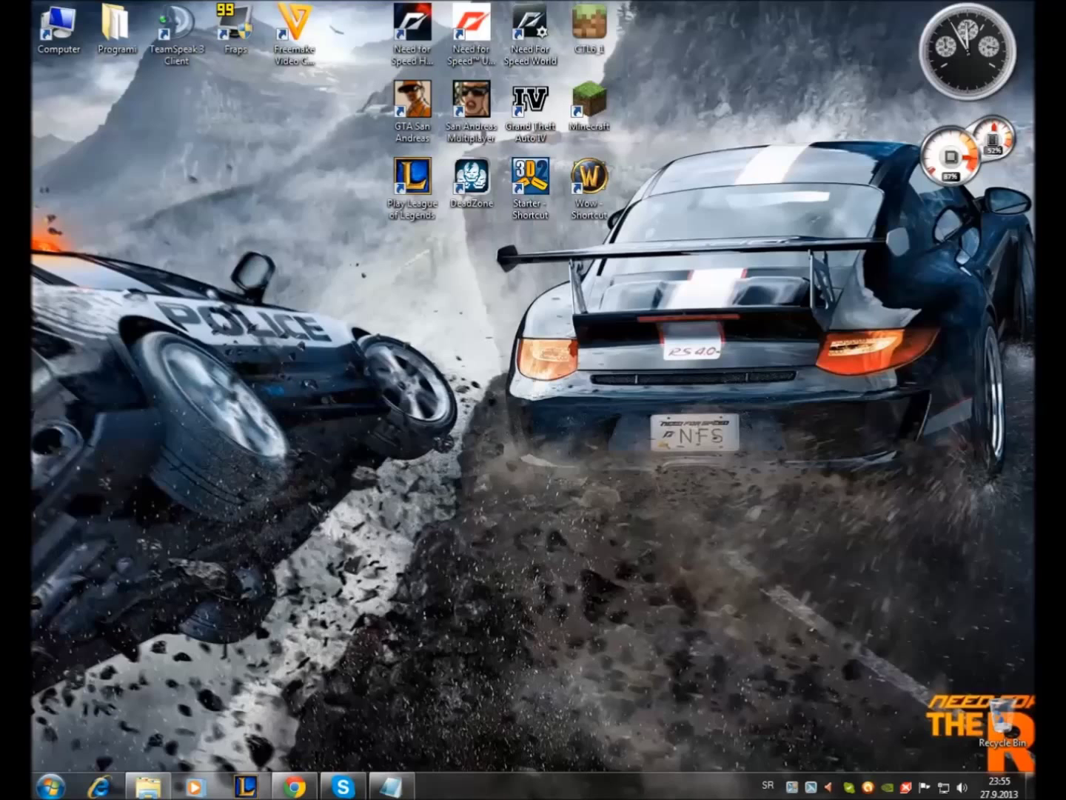
double_click(295, 30)
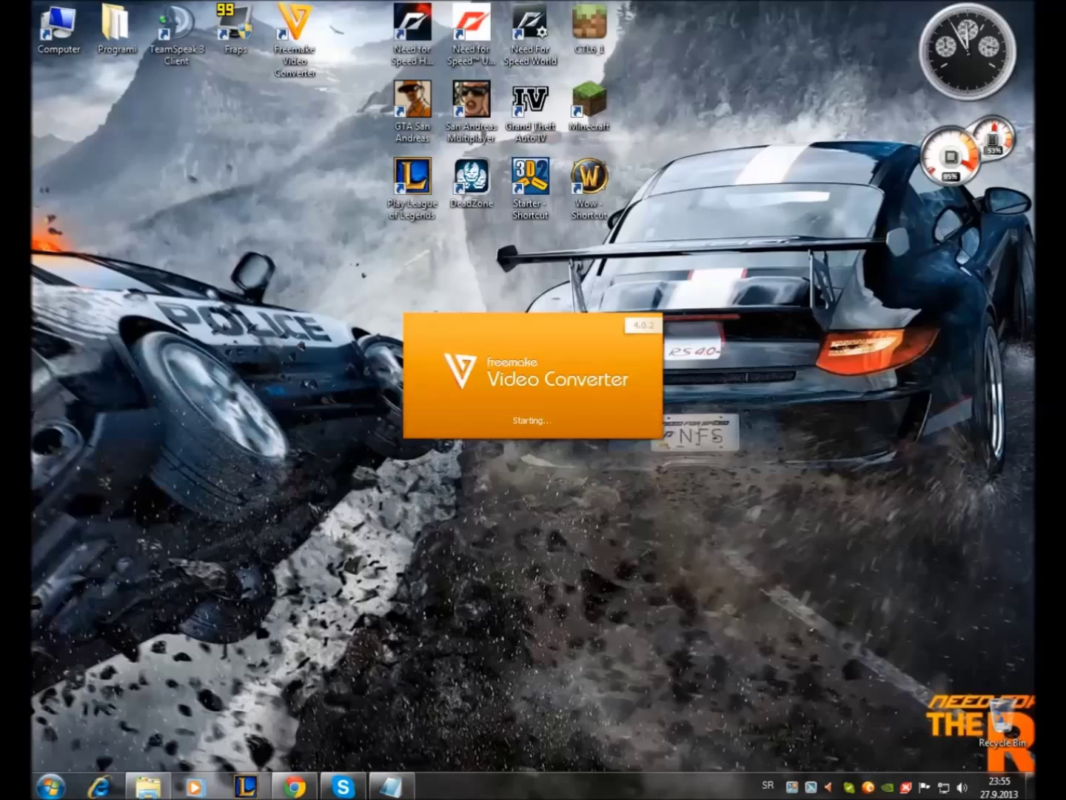
right_click(294, 786)
left_click(251, 743)
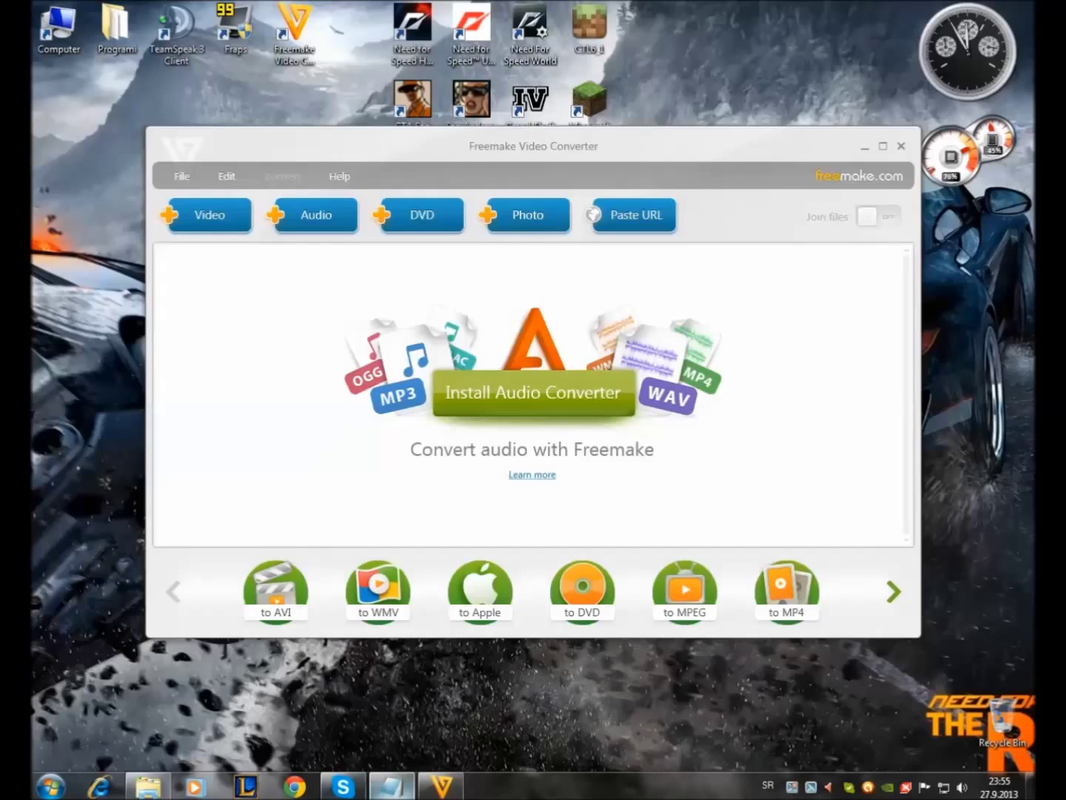
Step: Replace the whole message in Notepad with the instruction: Idete prvo na "+ video"
left_click(392, 786)
key("shift+Home")
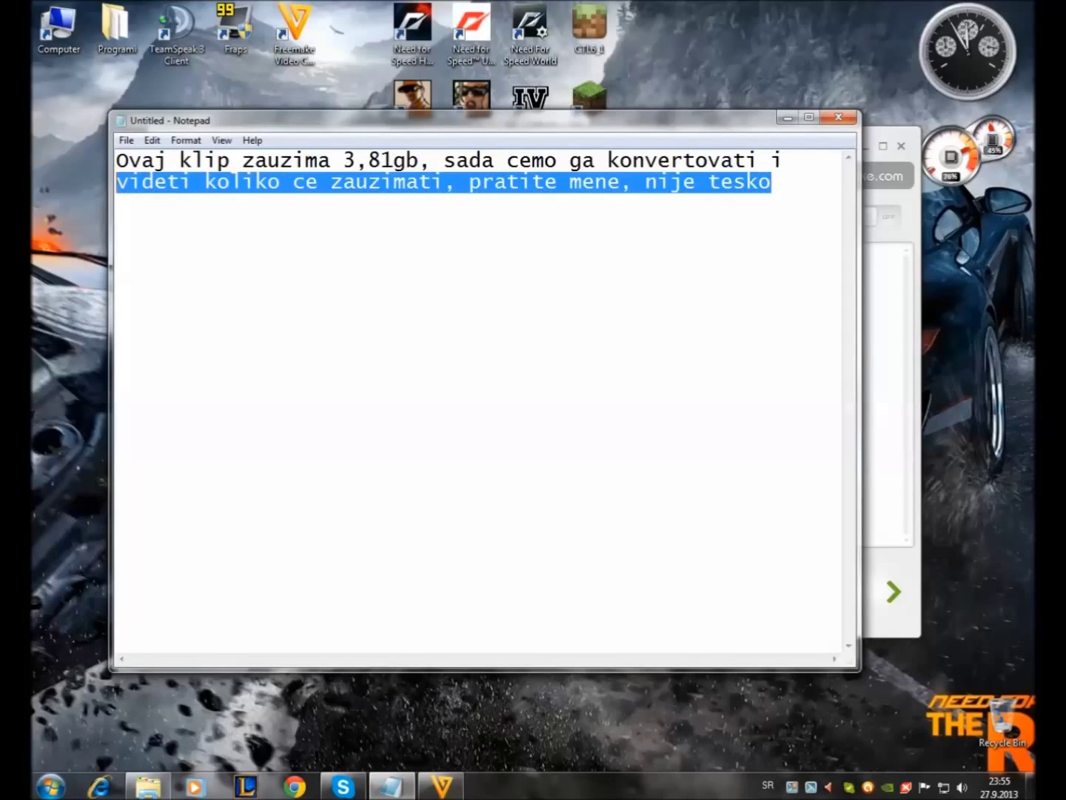
key("shift+Up")
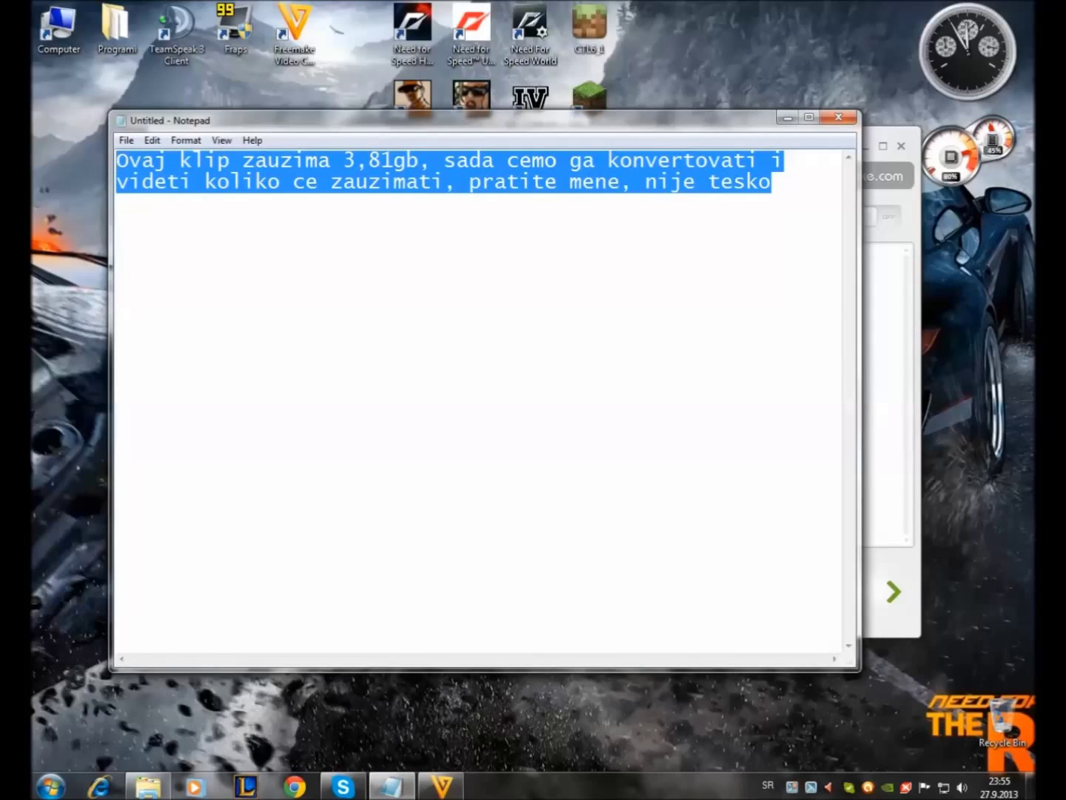
key("BackSpace")
left_click(788, 117)
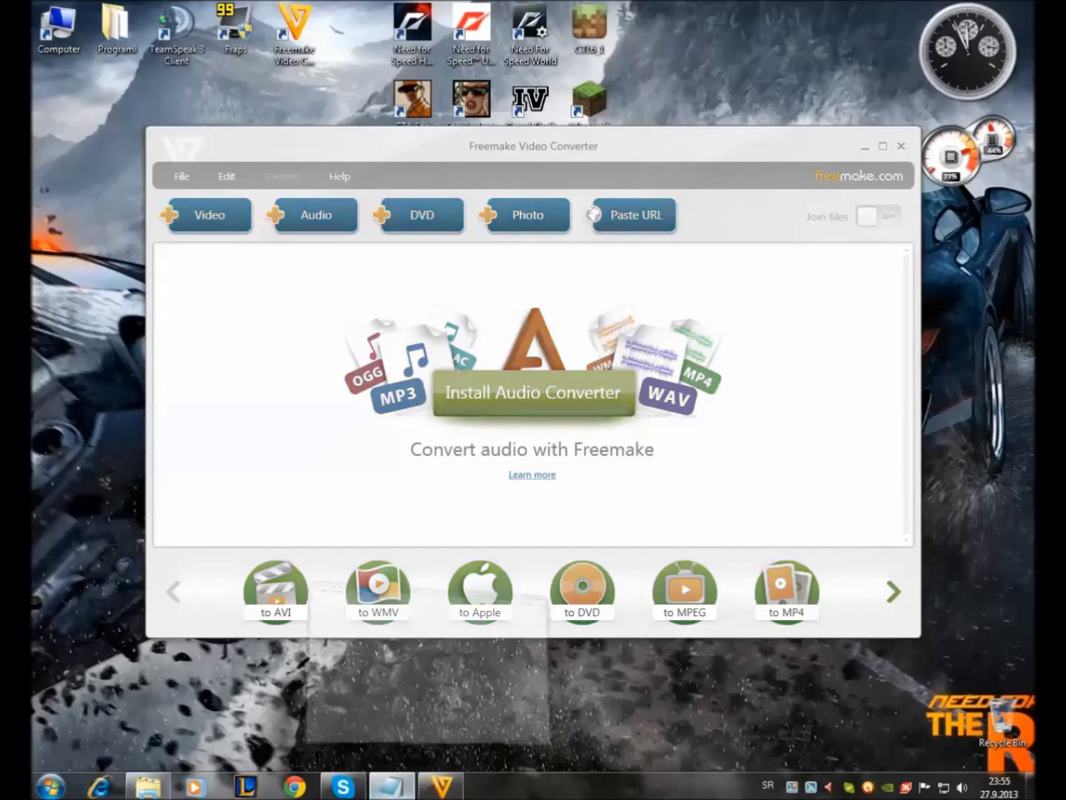
left_click(391, 787)
type("Idete prvo na")
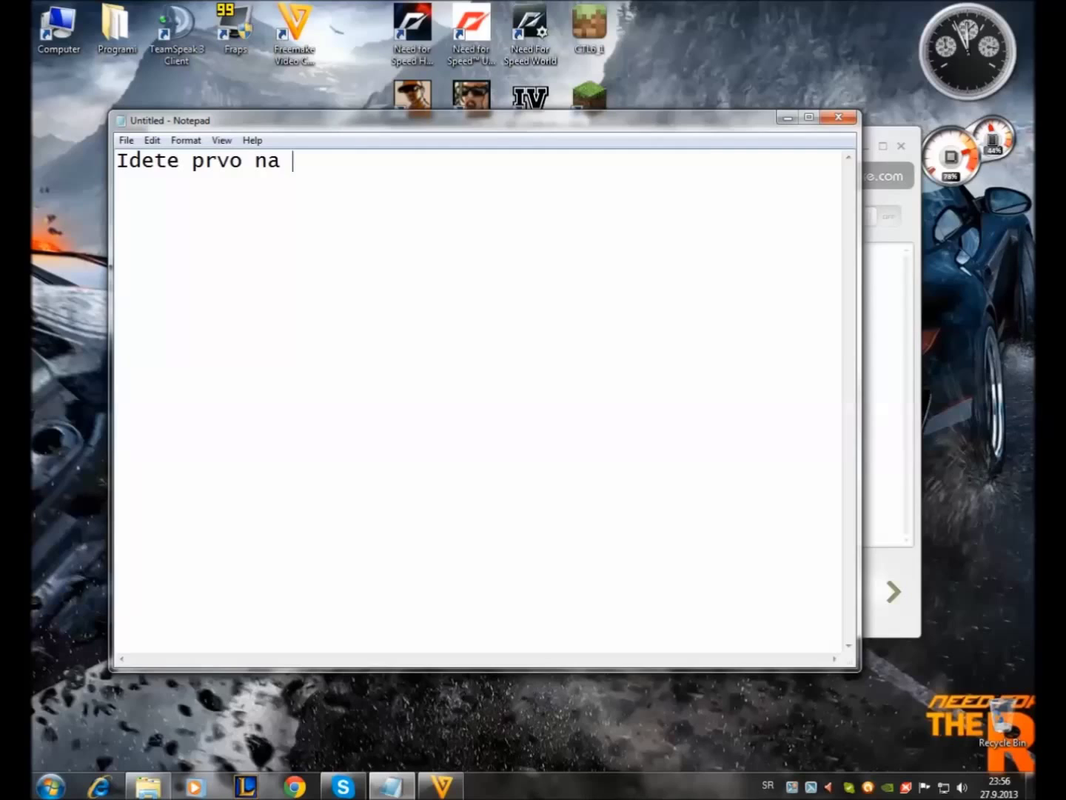
type(" \"+ video")
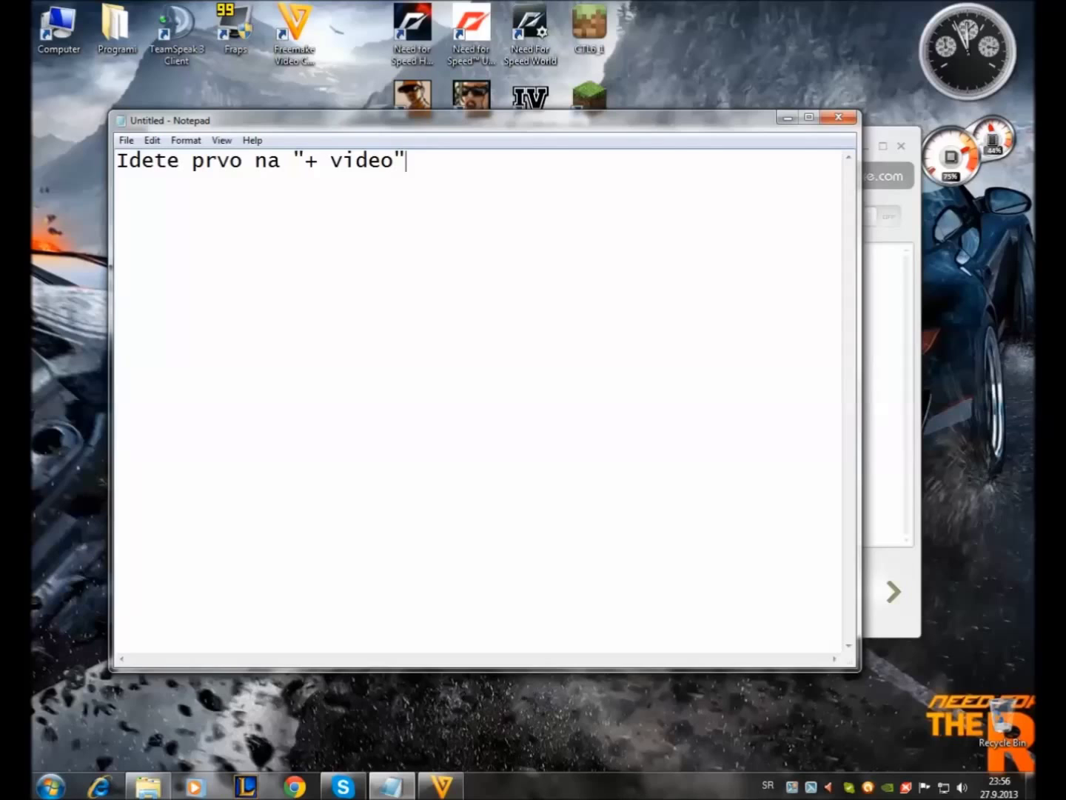
Step: Switch to Freemake Video Converter and open the file selection dialog for adding a video
key("alt+Tab")
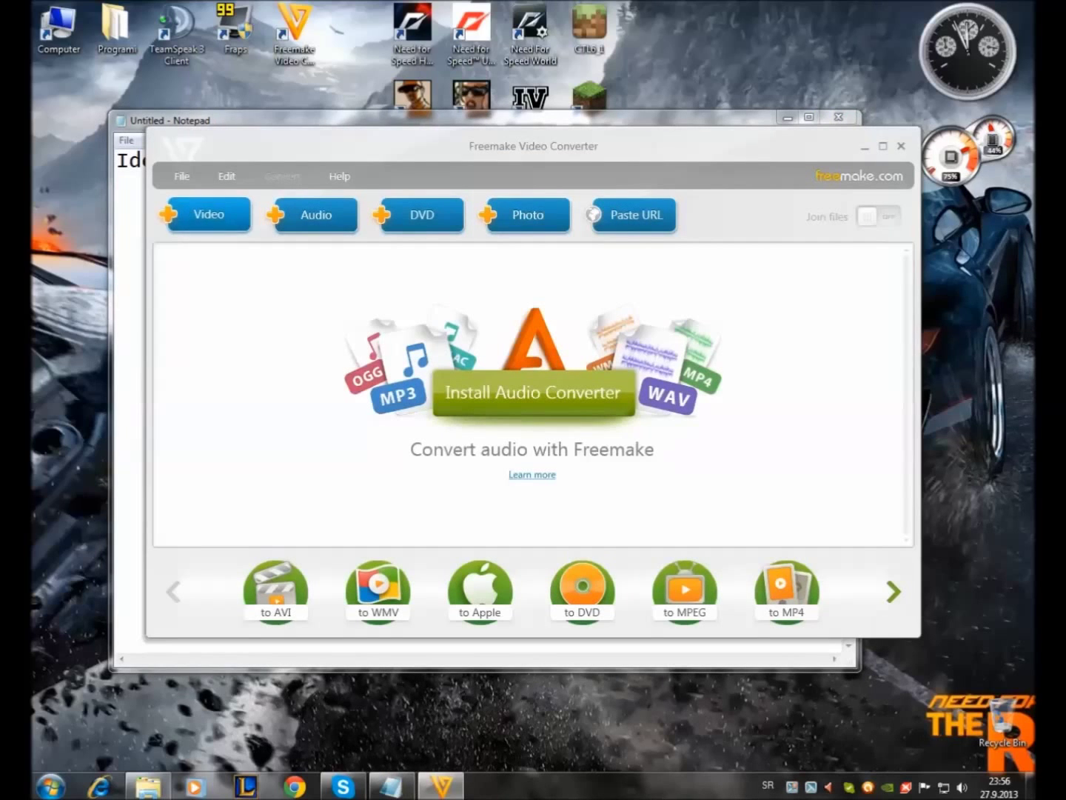
left_click(210, 215)
Step: Return to Notepad and add the line "pronadjite klip koji hocete da konvertujete" below the first instruction
key("alt+Tab")
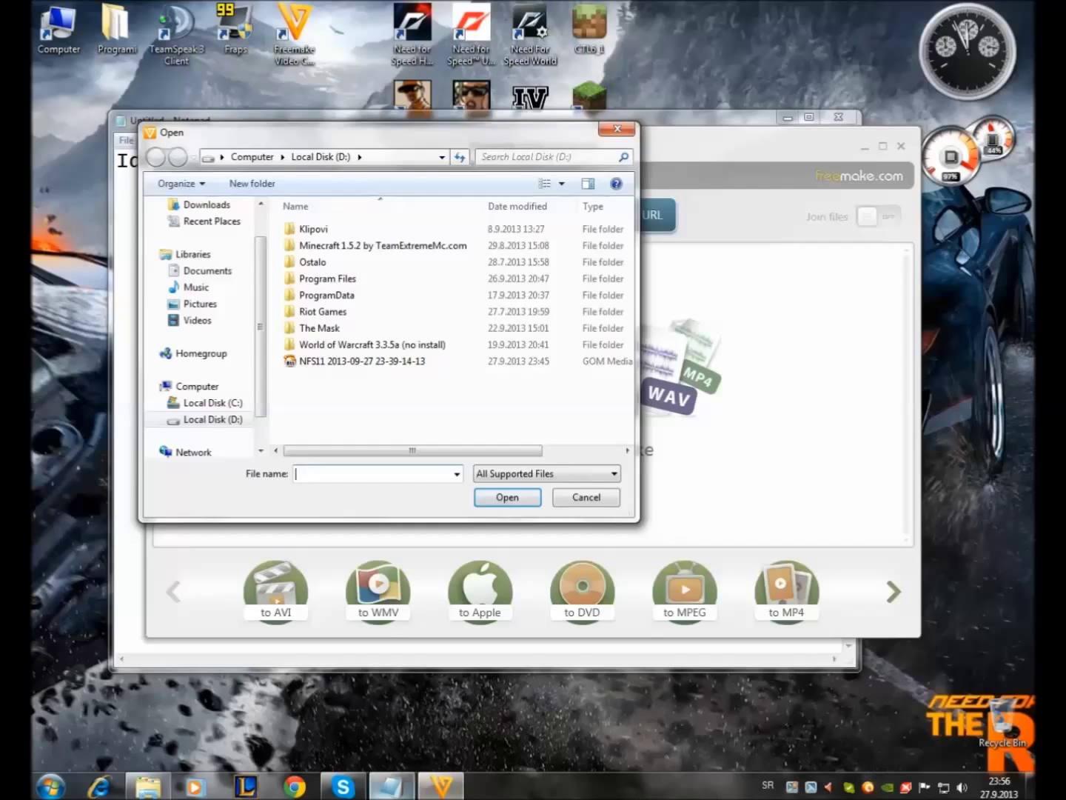
key("alt+Tab")
key("Return")
type("pronadj")
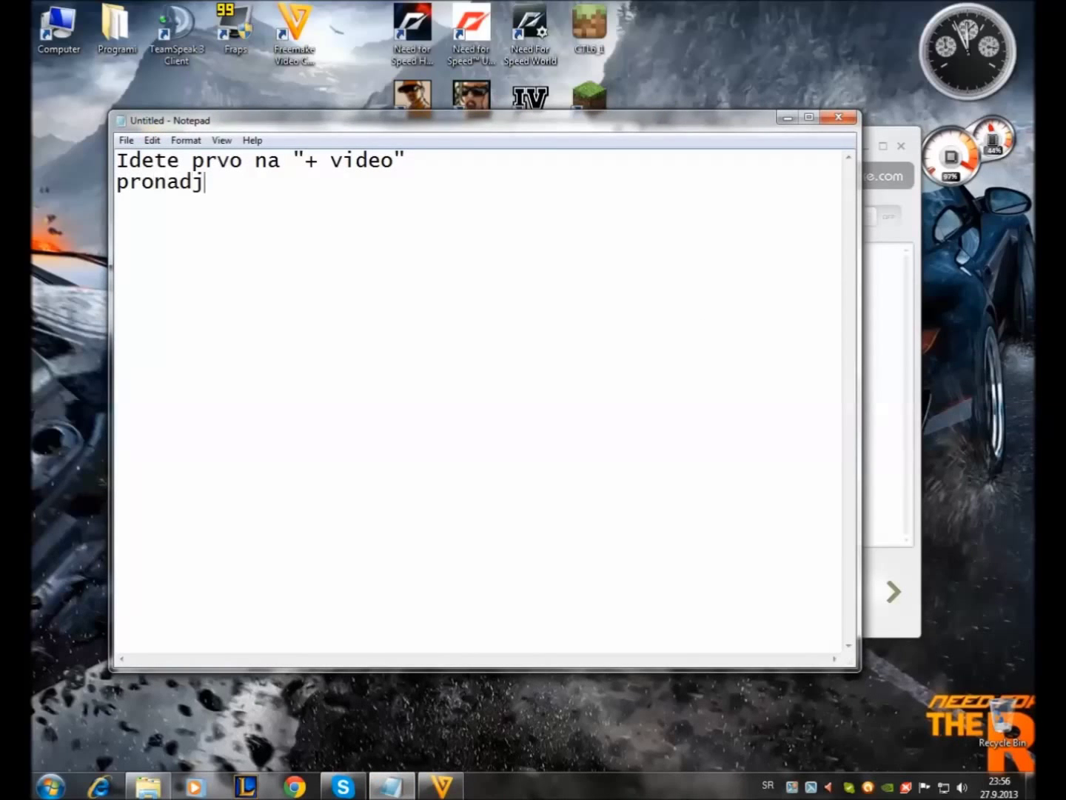
type("ite klip koji hocete da konvertujete")
key("Return")
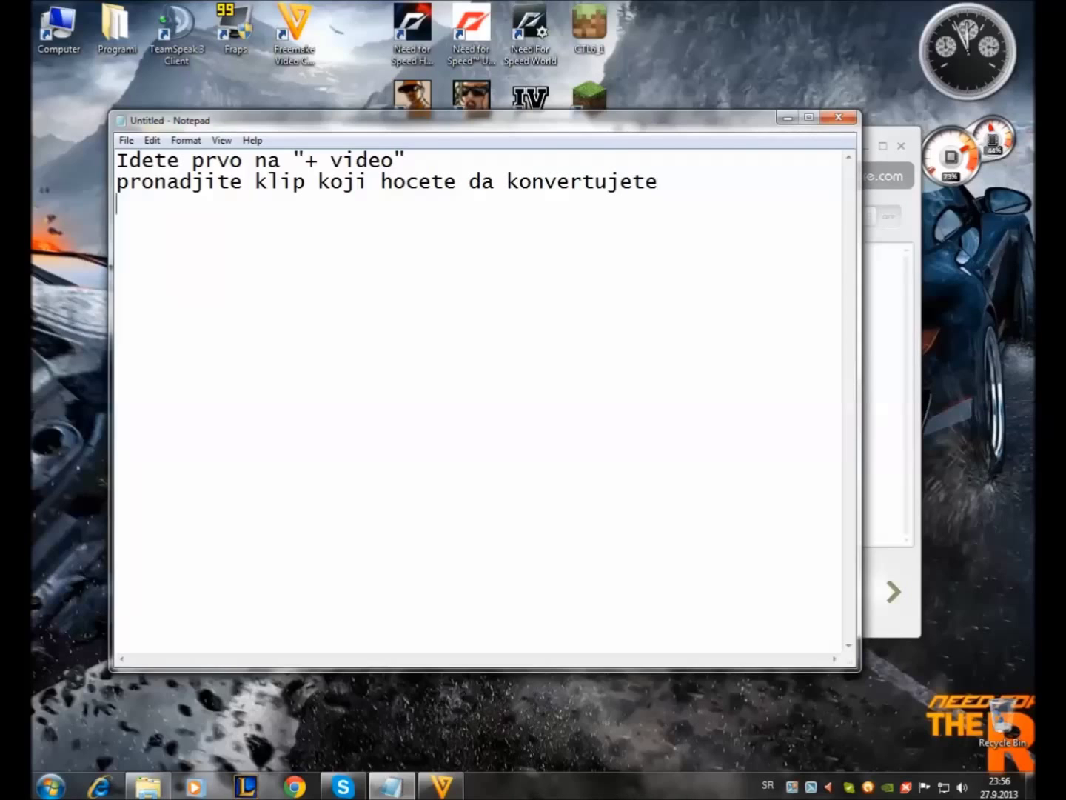
left_click(442, 786)
left_click(364, 362)
left_click(508, 497)
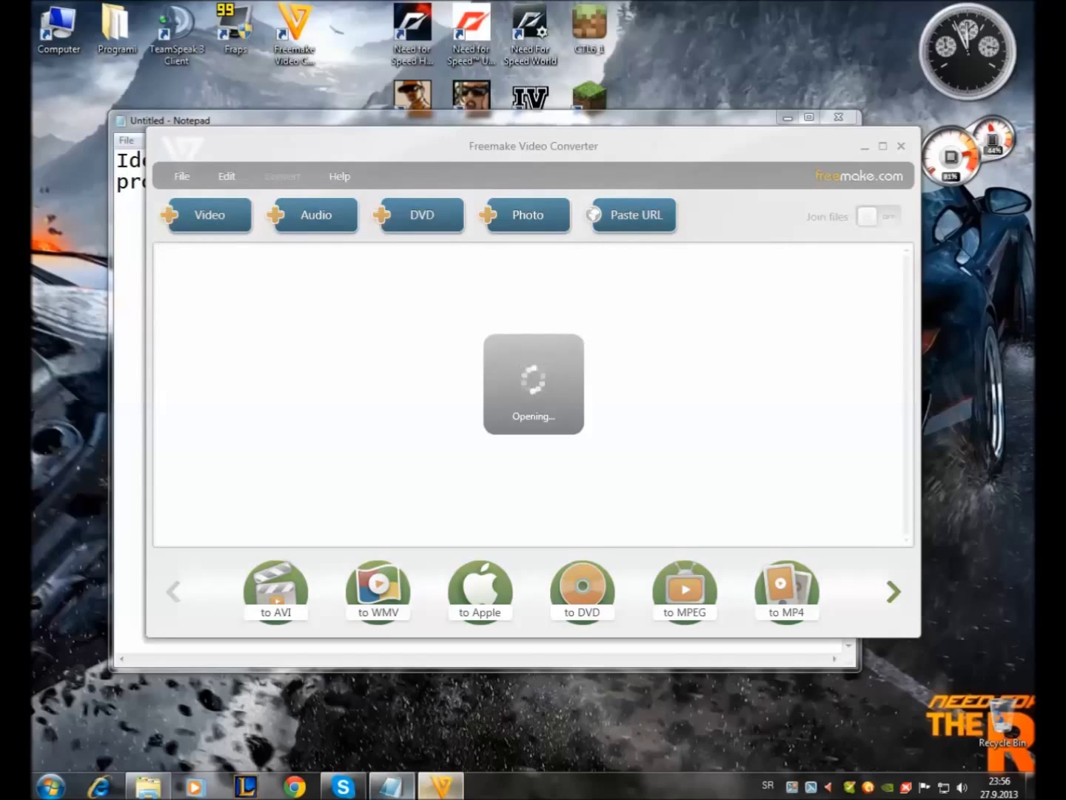
Step: Switch to Notepad and add the line "izaberite format u koji hocete da ga konvertujete" to the instructions
left_click(391, 787)
type("iz")
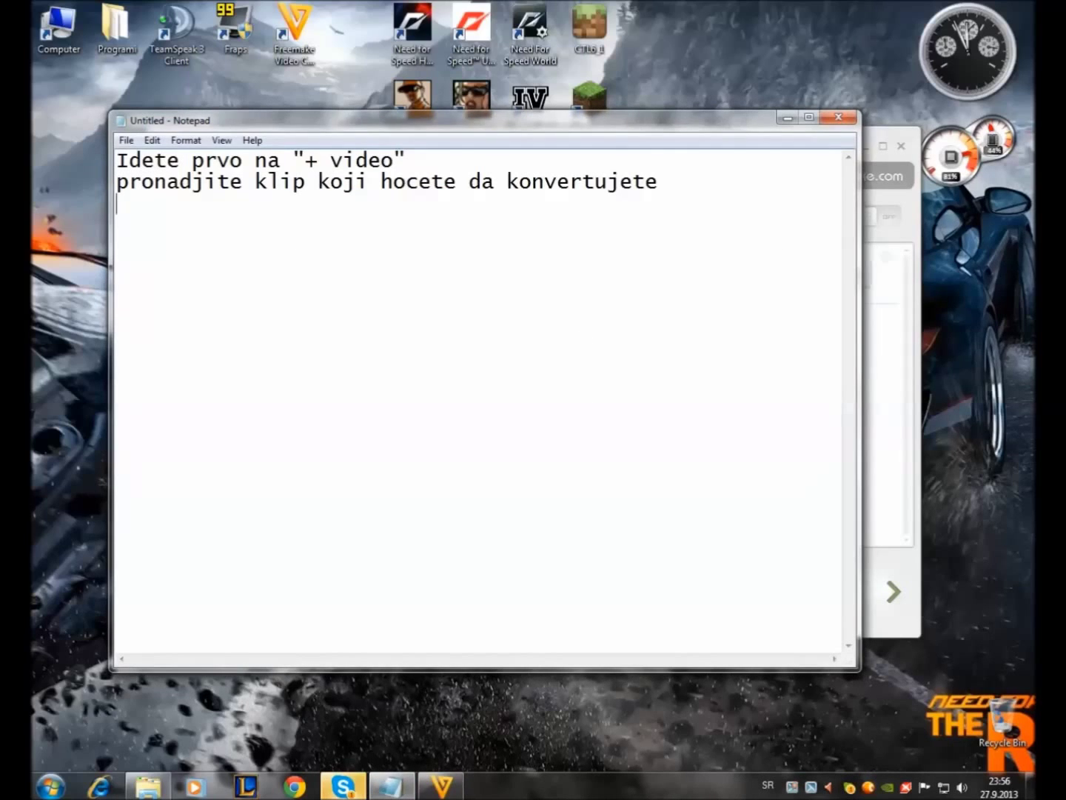
type("aberite forma")
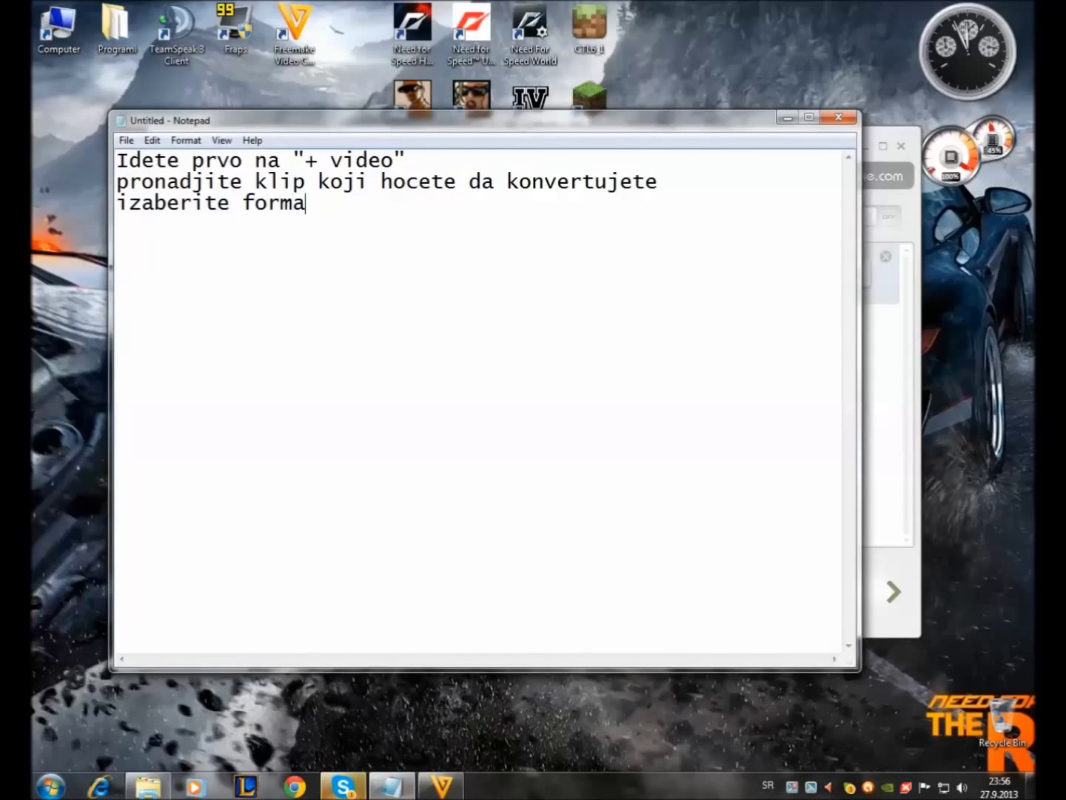
type("t u koji hoc")
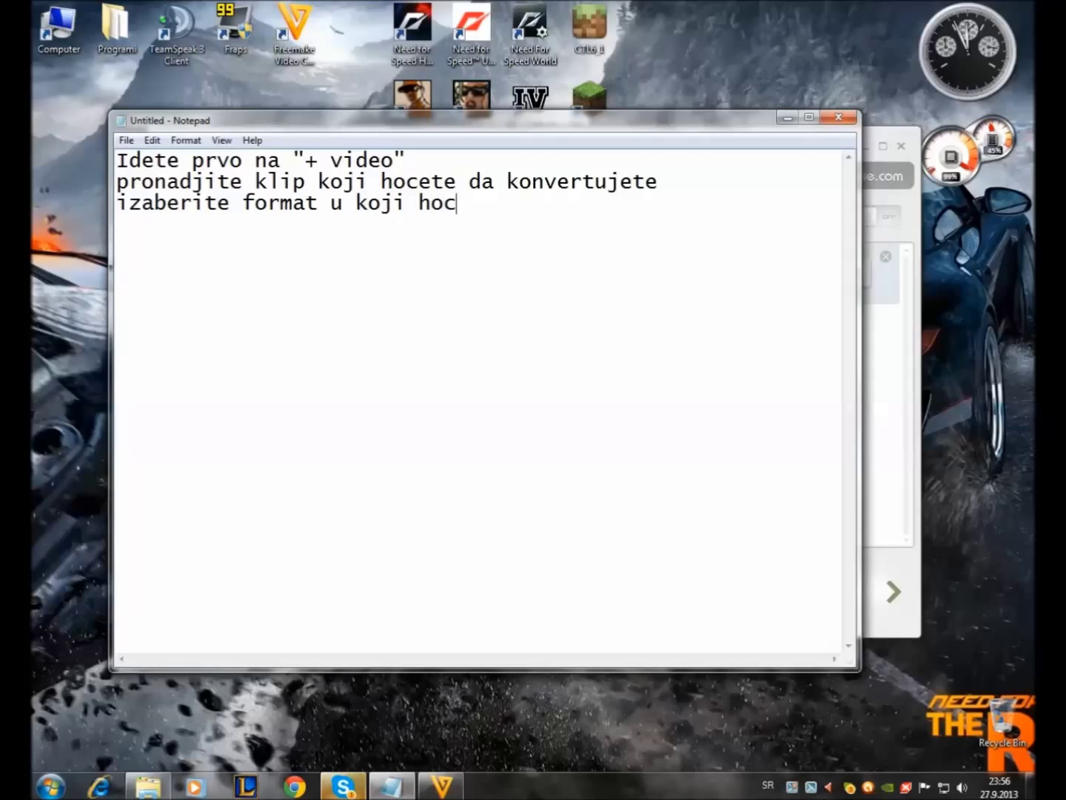
type("ete da ga ko")
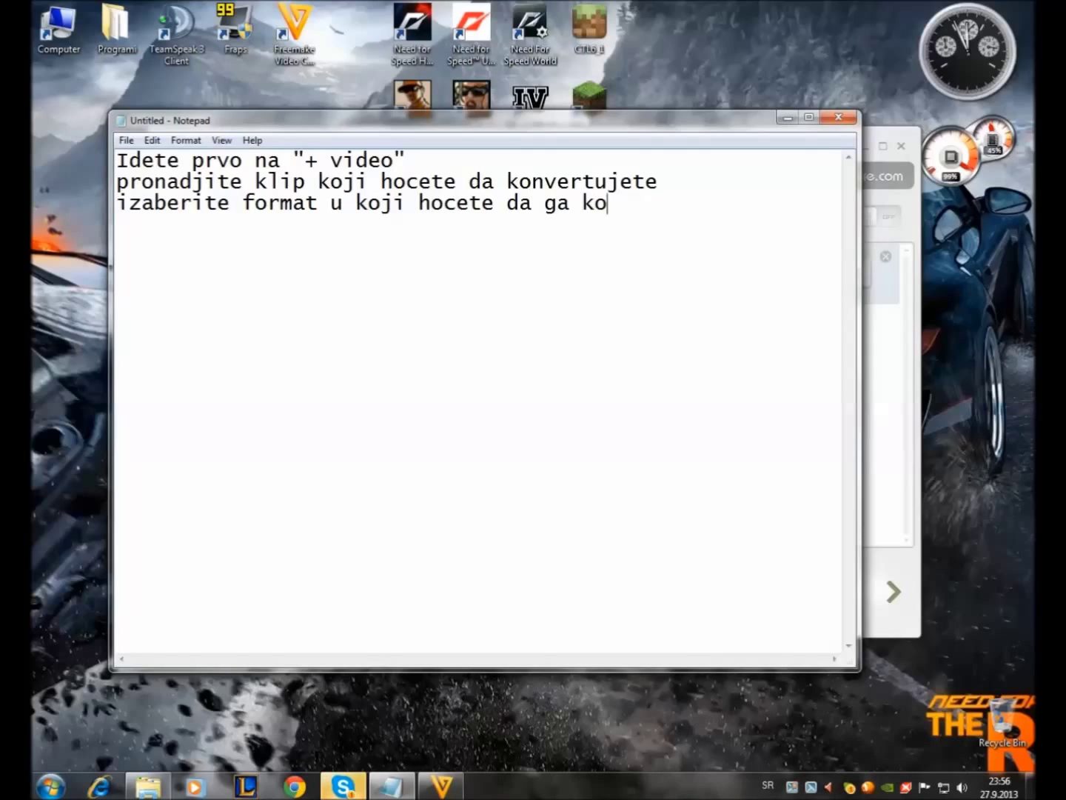
type("nvertujetre")
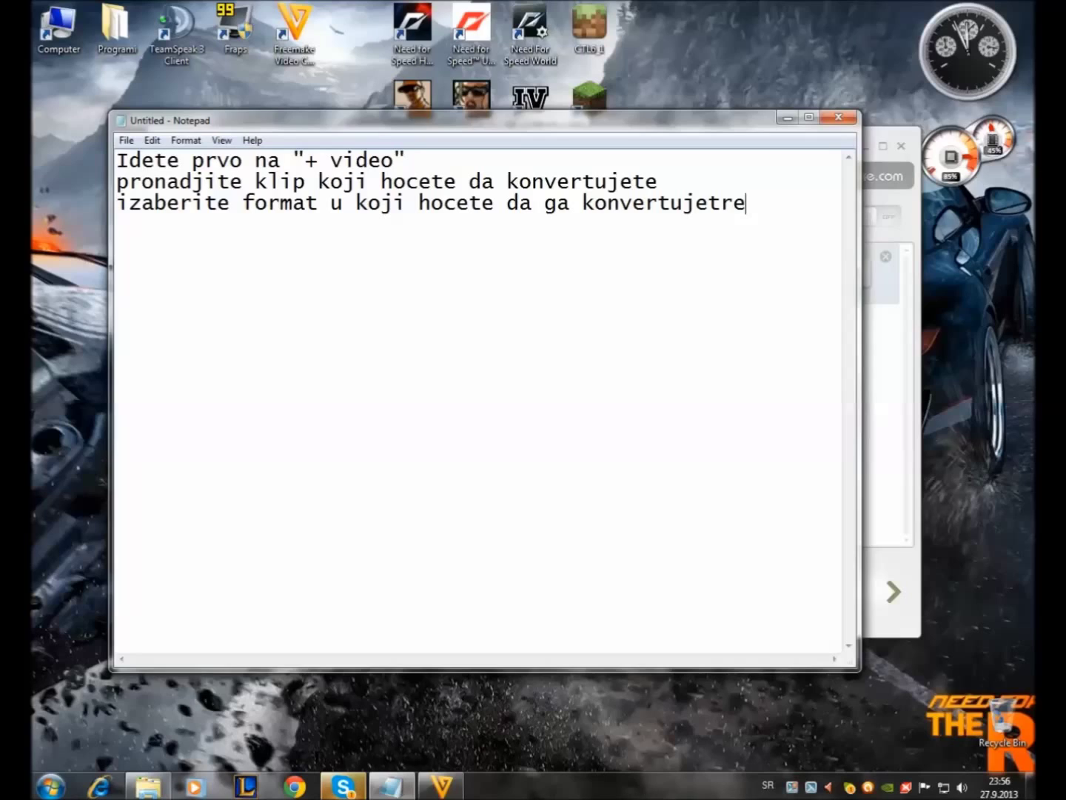
key("BackSpace")
type("e ja ")
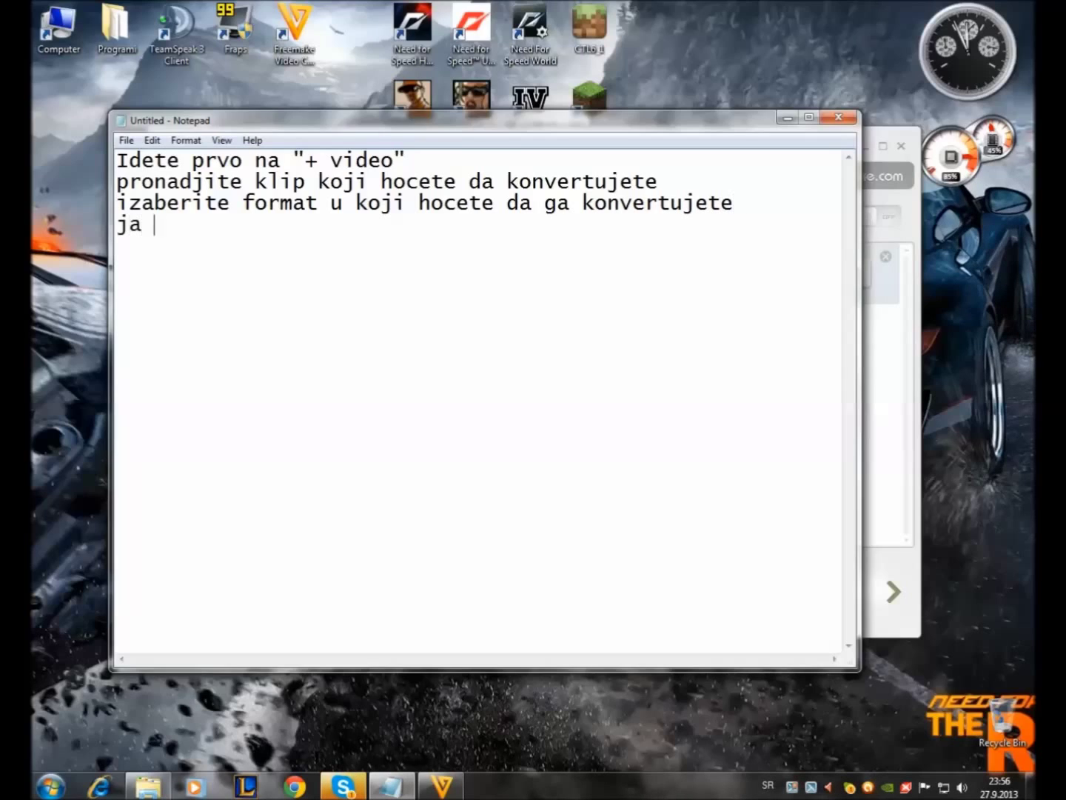
type("uvek idem avi")
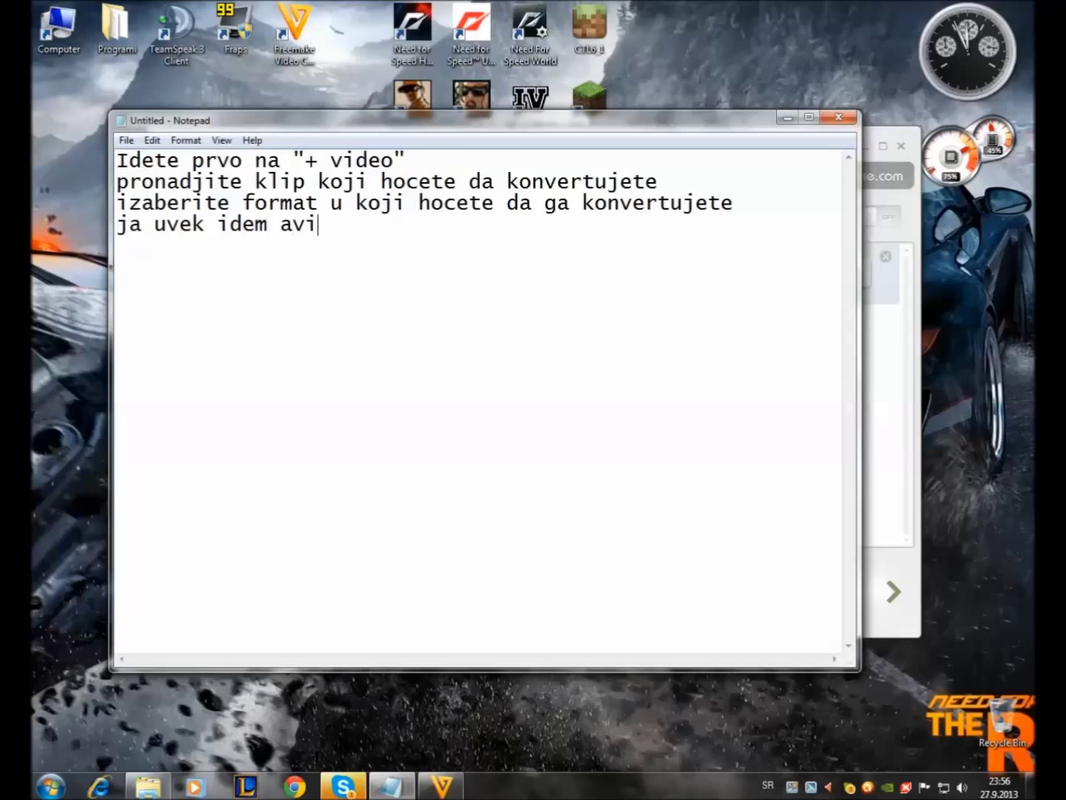
Step: Add the closing line "ja uvek idem avi" to the notes and minimize Notepad
left_click(787, 116)
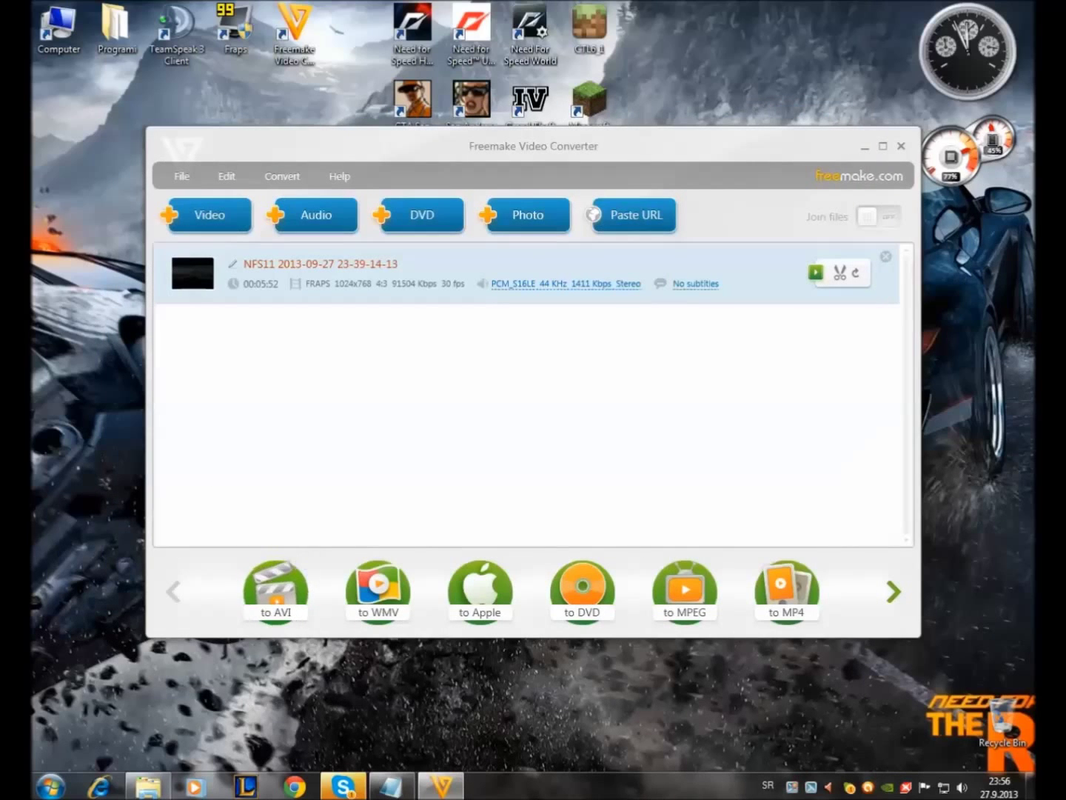
Step: Open the AVI output parameters, and add the line "izaberite lokaciju gde da se pojavi konvertovani file" to the Notepad instructions
left_click(276, 590)
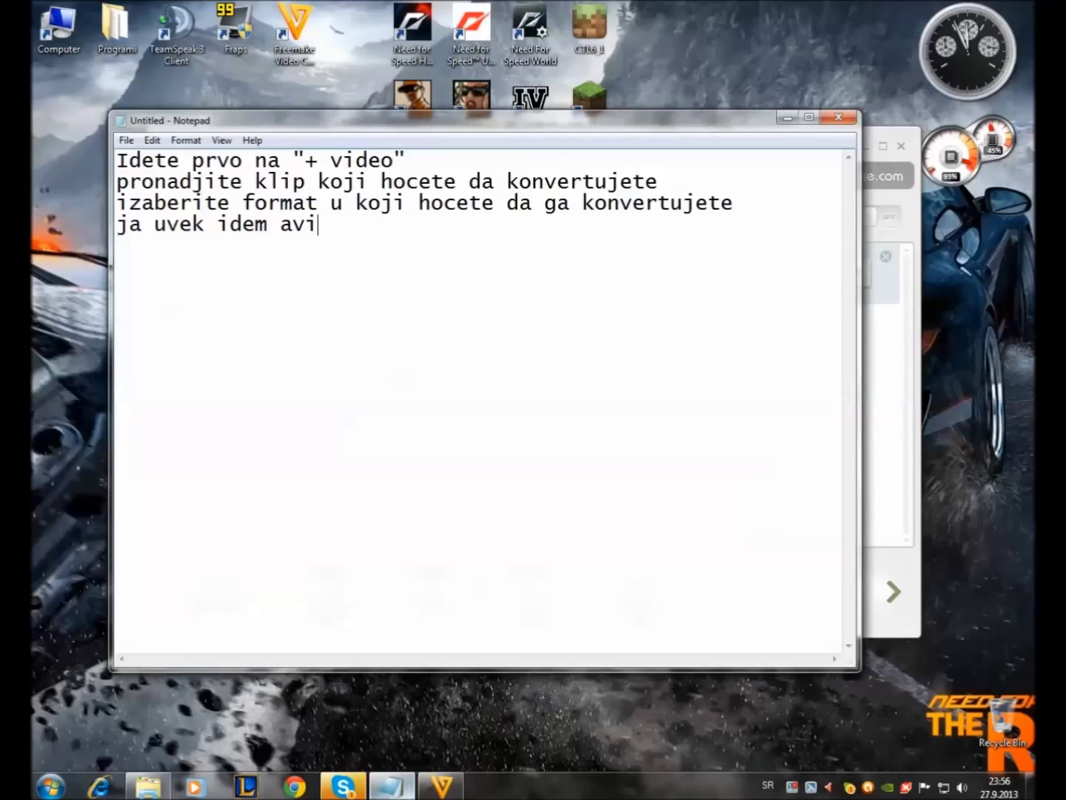
left_click(391, 786)
key("Return")
type("izaberite lokaciju gde ")
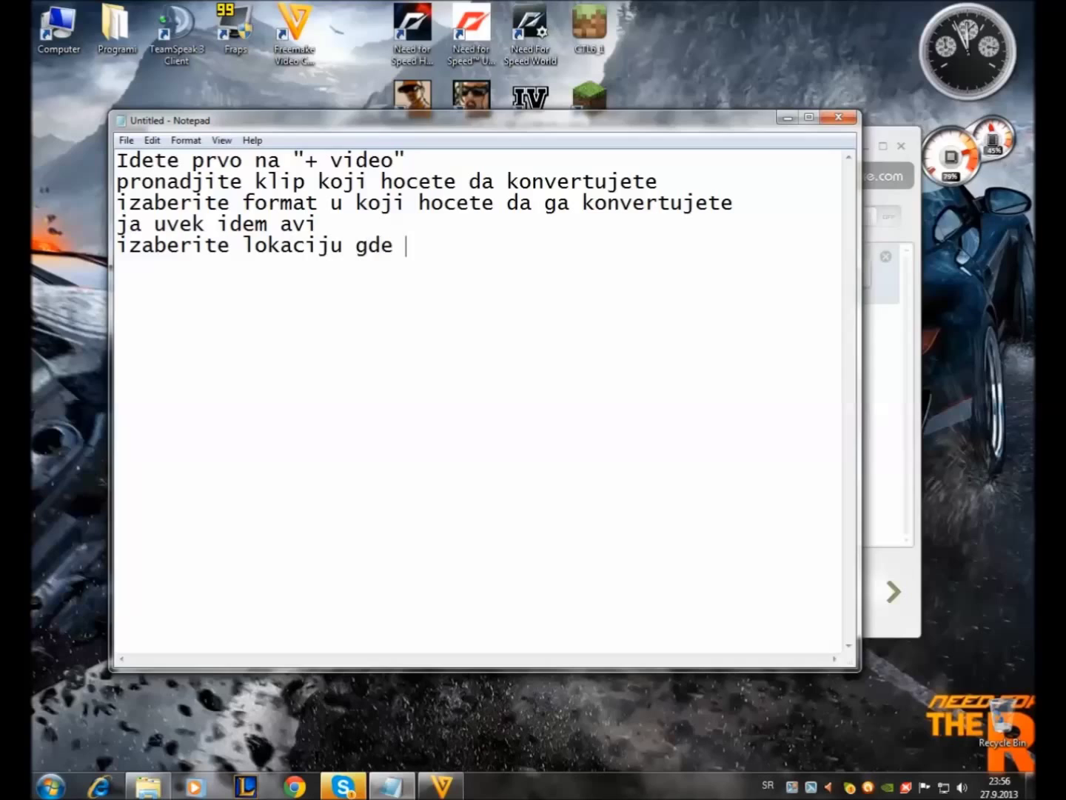
type("da se pojavi konvertovani file")
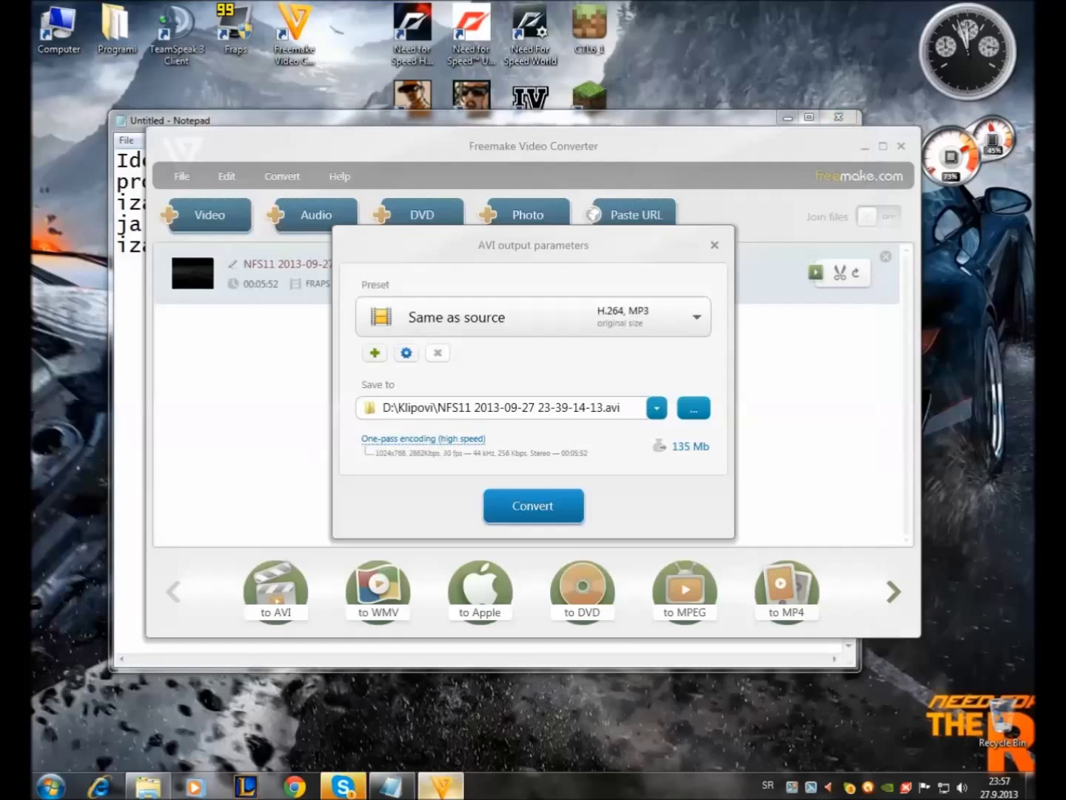
Step: In Freemake Video Converter, browse for the output location and open the folder D:\Ostalo\Svasta\Gameplays
left_click(442, 786)
left_click(657, 408)
left_click(657, 408)
left_click(694, 408)
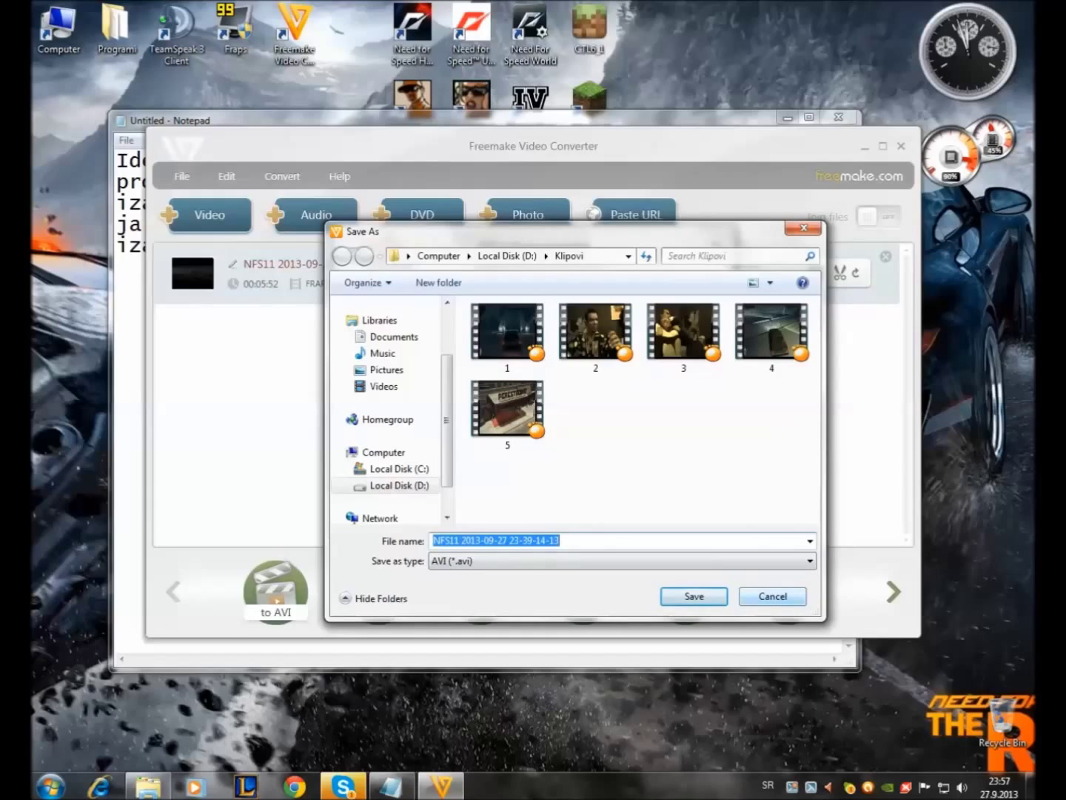
left_click(392, 485)
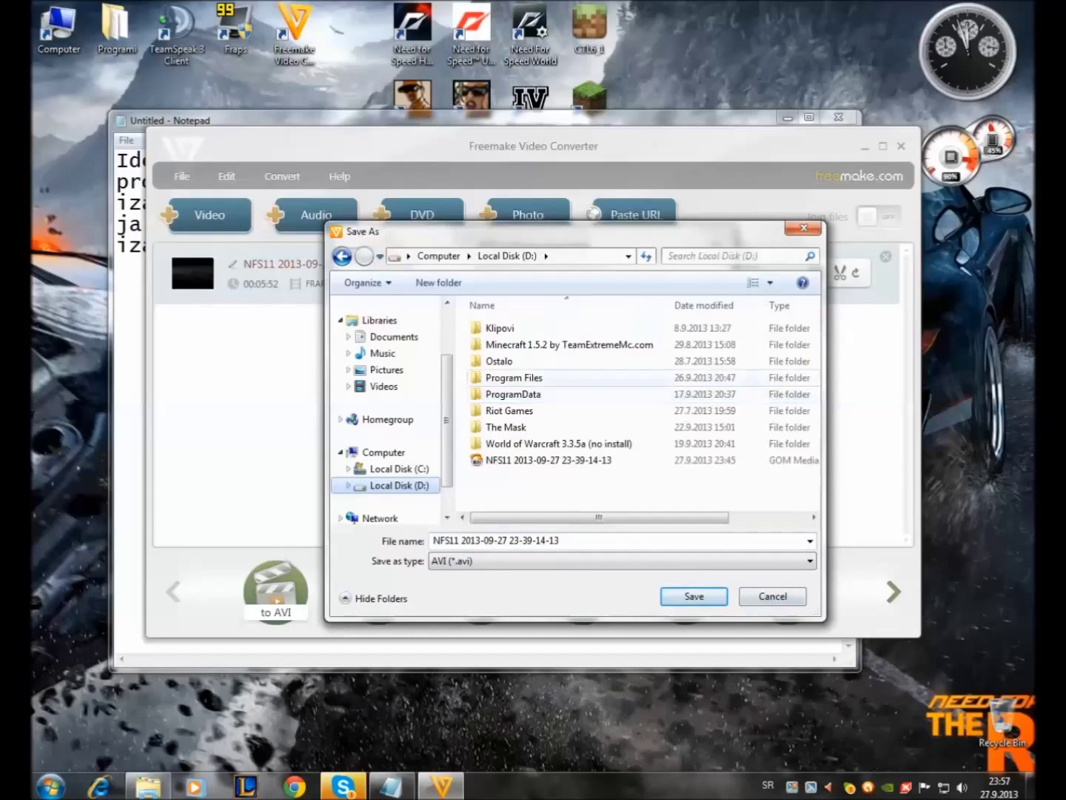
double_click(497, 360)
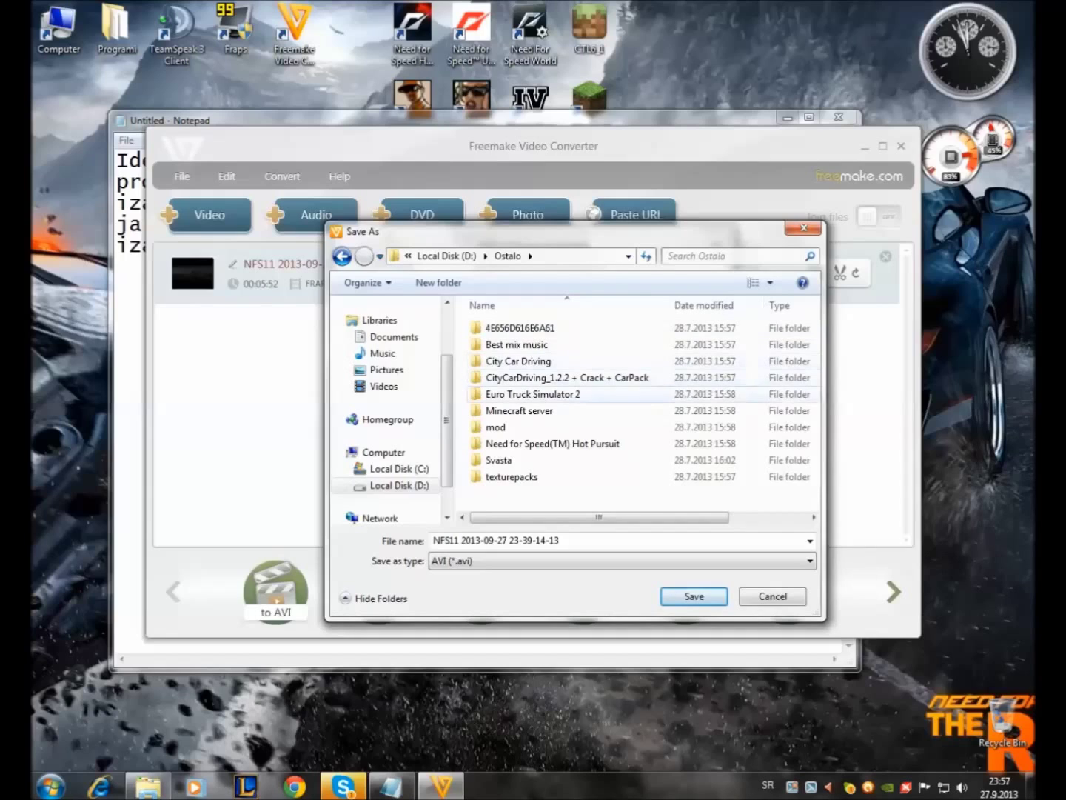
double_click(530, 459)
left_click(515, 328)
double_click(514, 328)
scroll(742, 416, "down", 6)
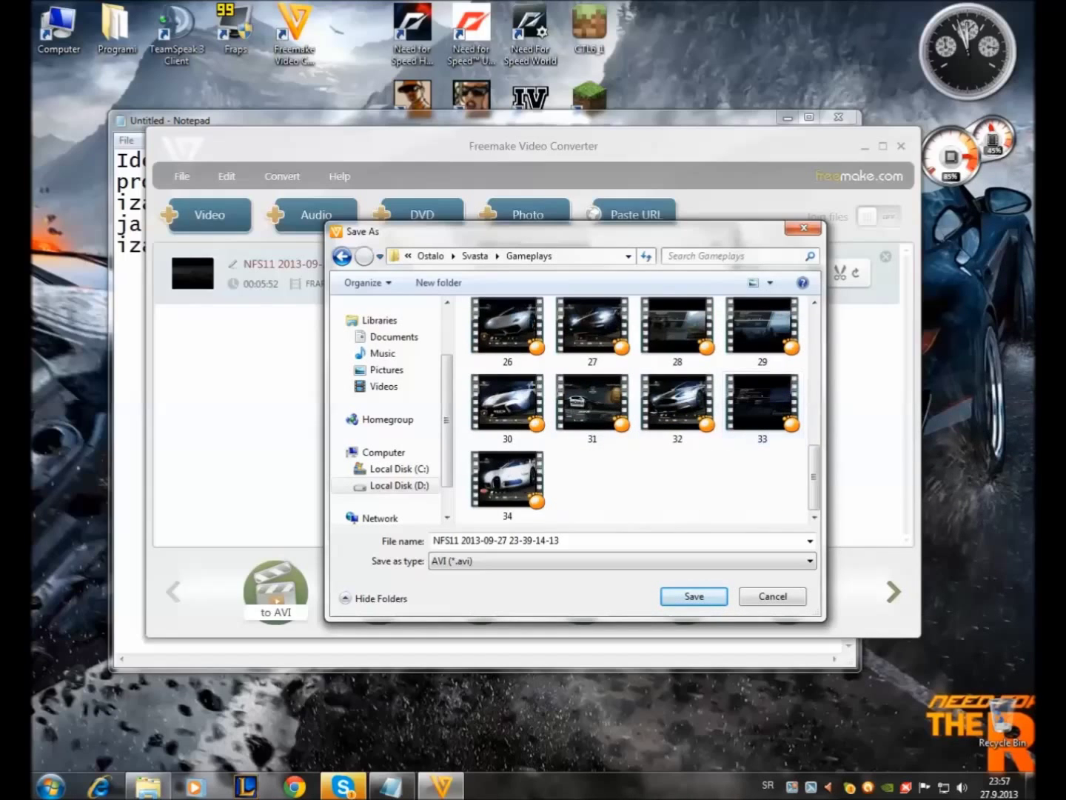
Step: Save the output file under the name 35 and choose the HD 1080p preset for the AVI conversion
left_click(622, 541)
type("35")
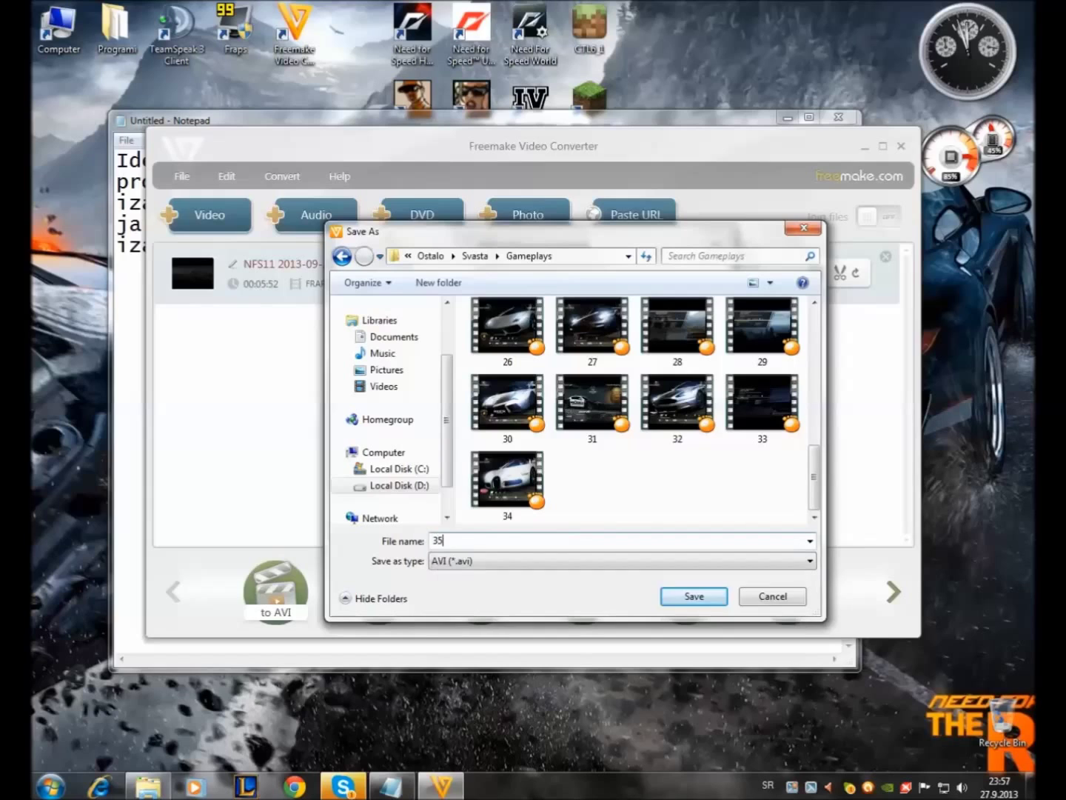
key("Return")
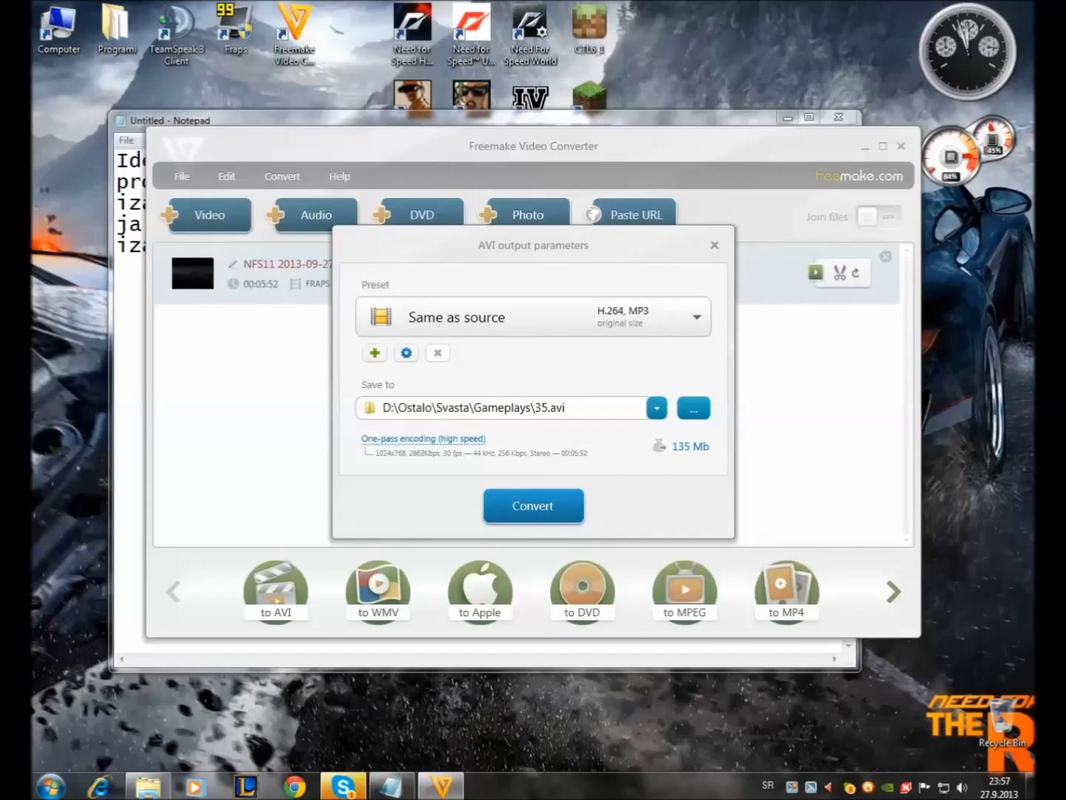
left_click(533, 317)
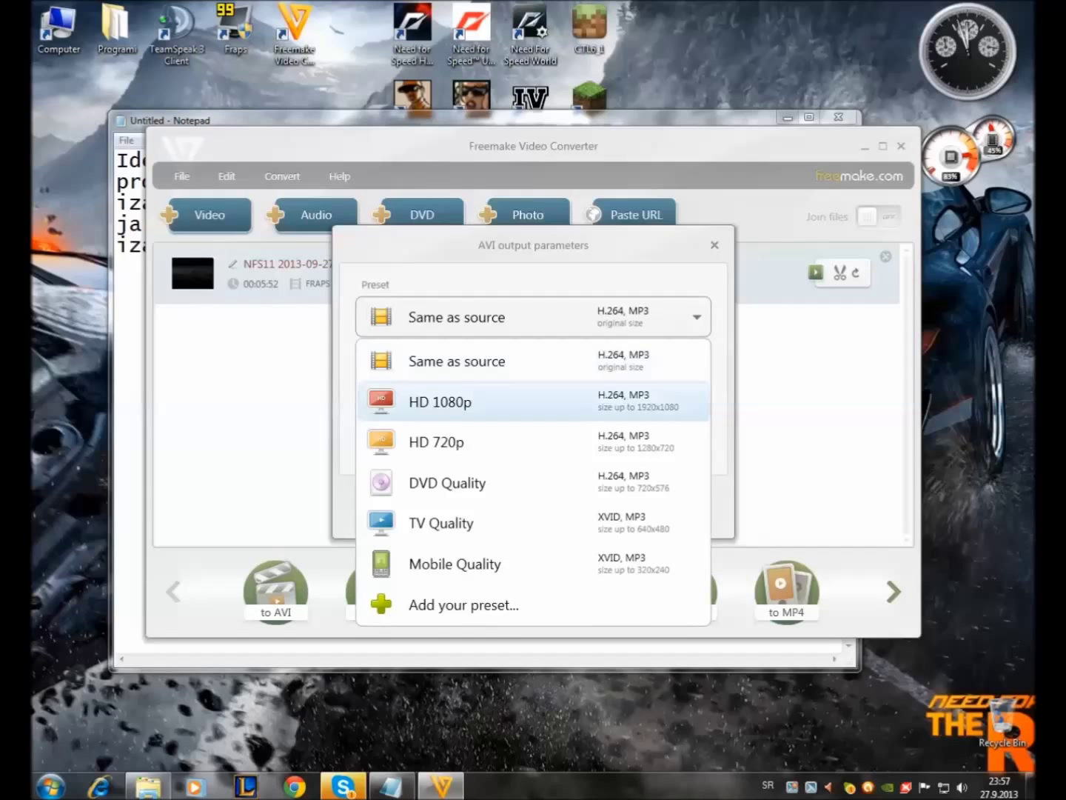
left_click(440, 401)
Step: In Notepad, add the line "izaberite HD1080p i odmah u desnom uglu cete videti koliko ce memorije biti konverotovani file"
left_click(391, 786)
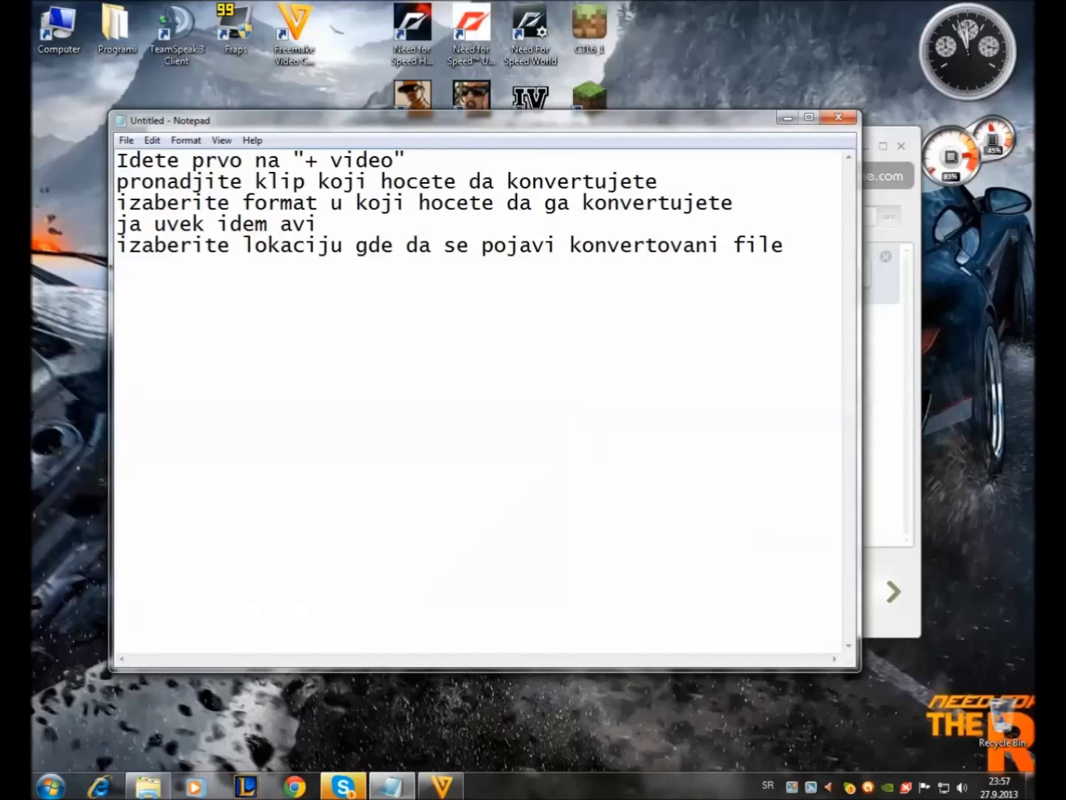
type("izaberite ")
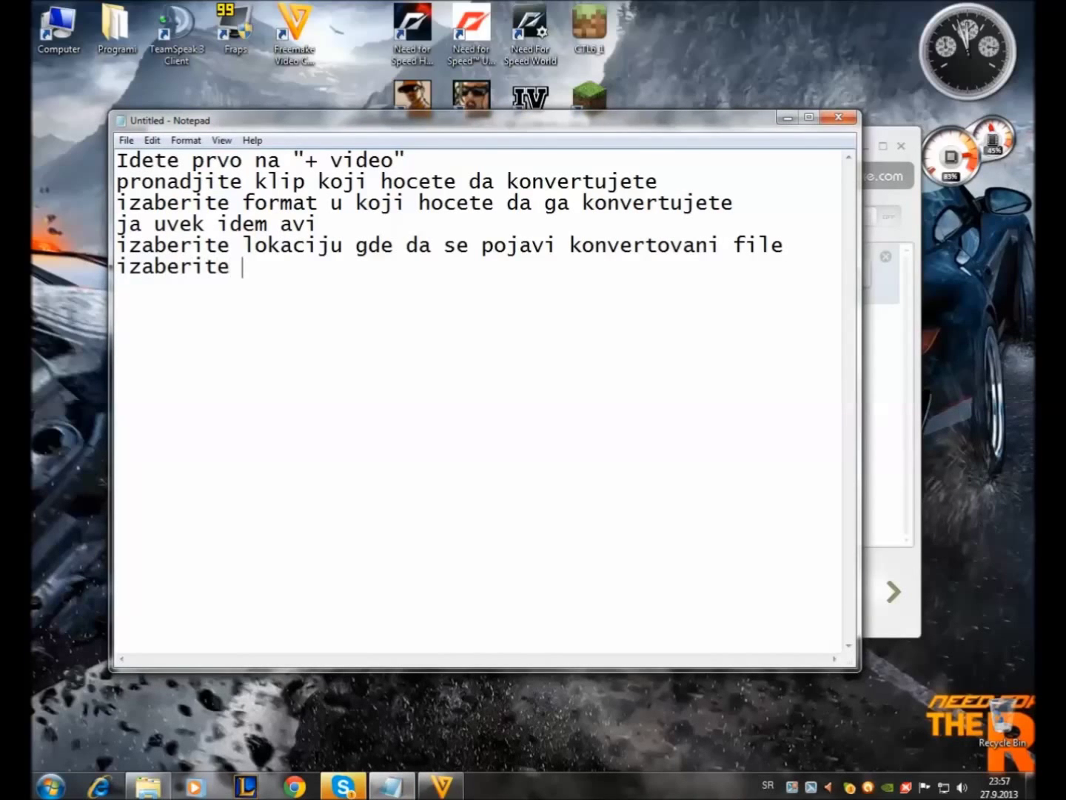
type("HD1080p i odmah")
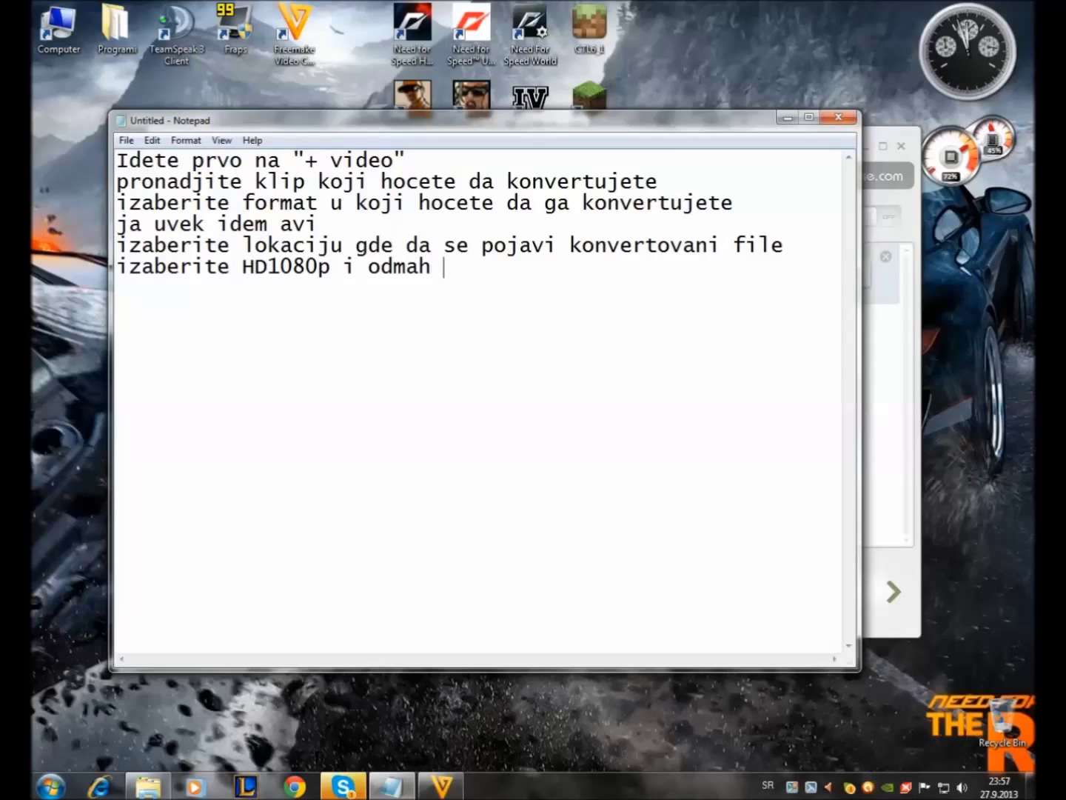
type(" u desnom")
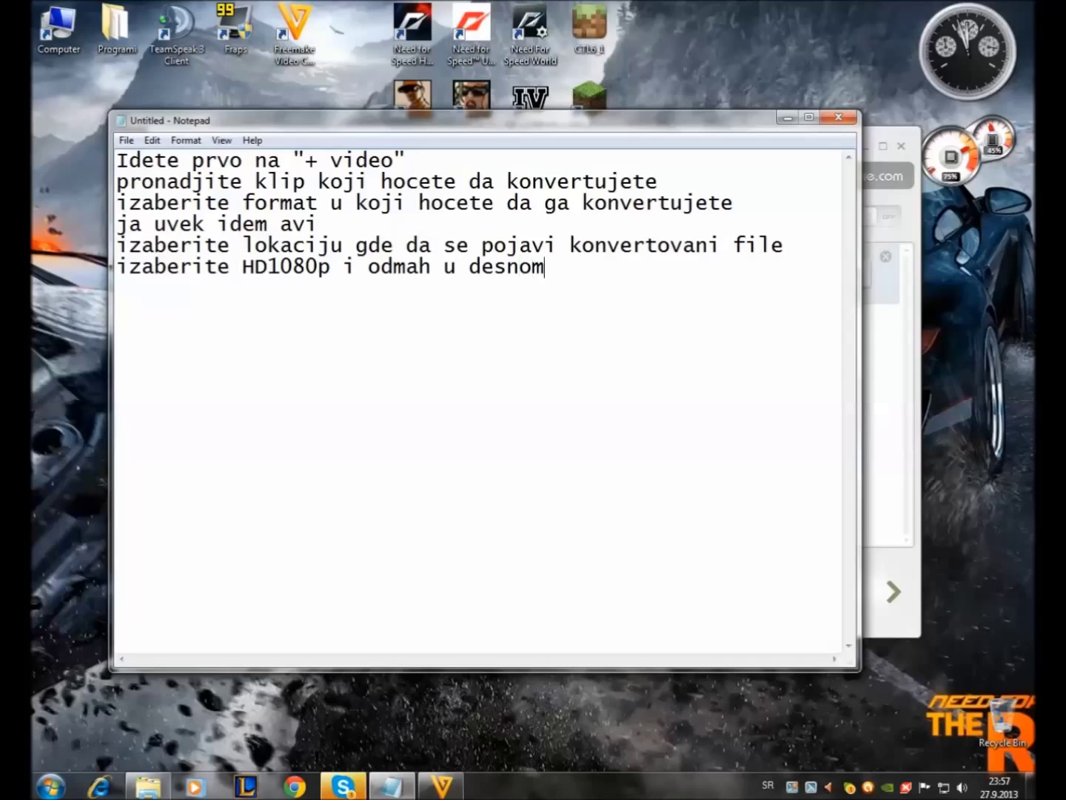
type(" uglu cete vi")
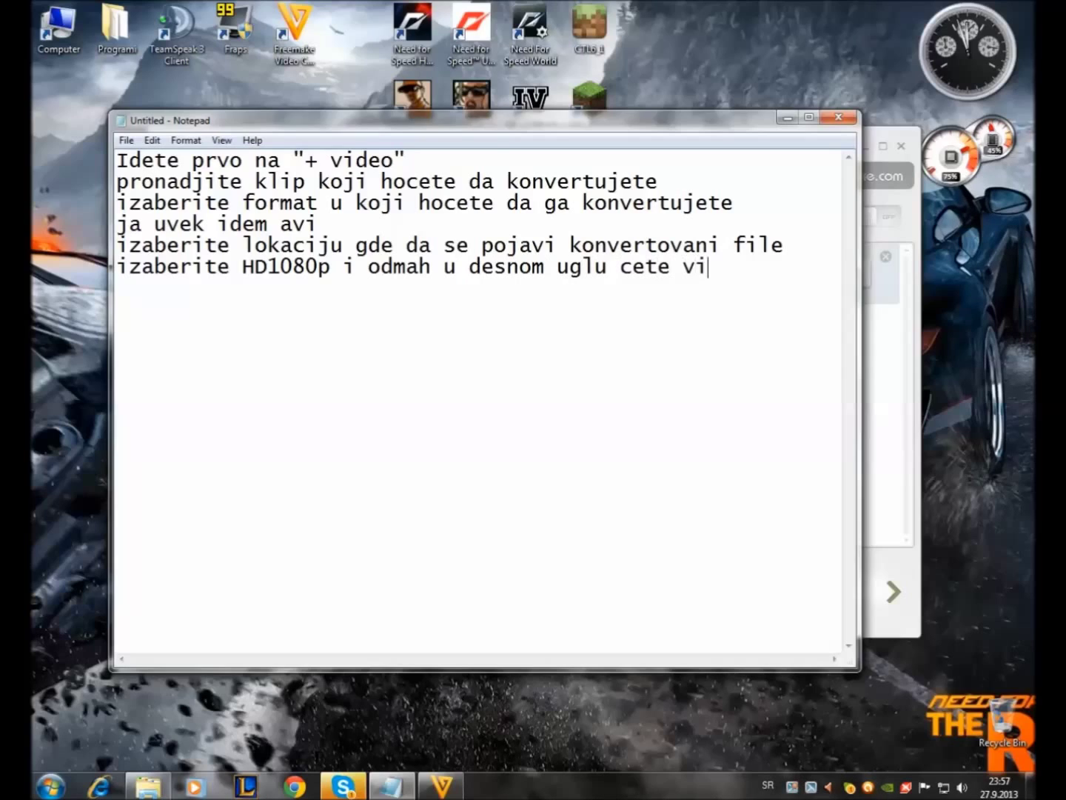
type("deti koliko")
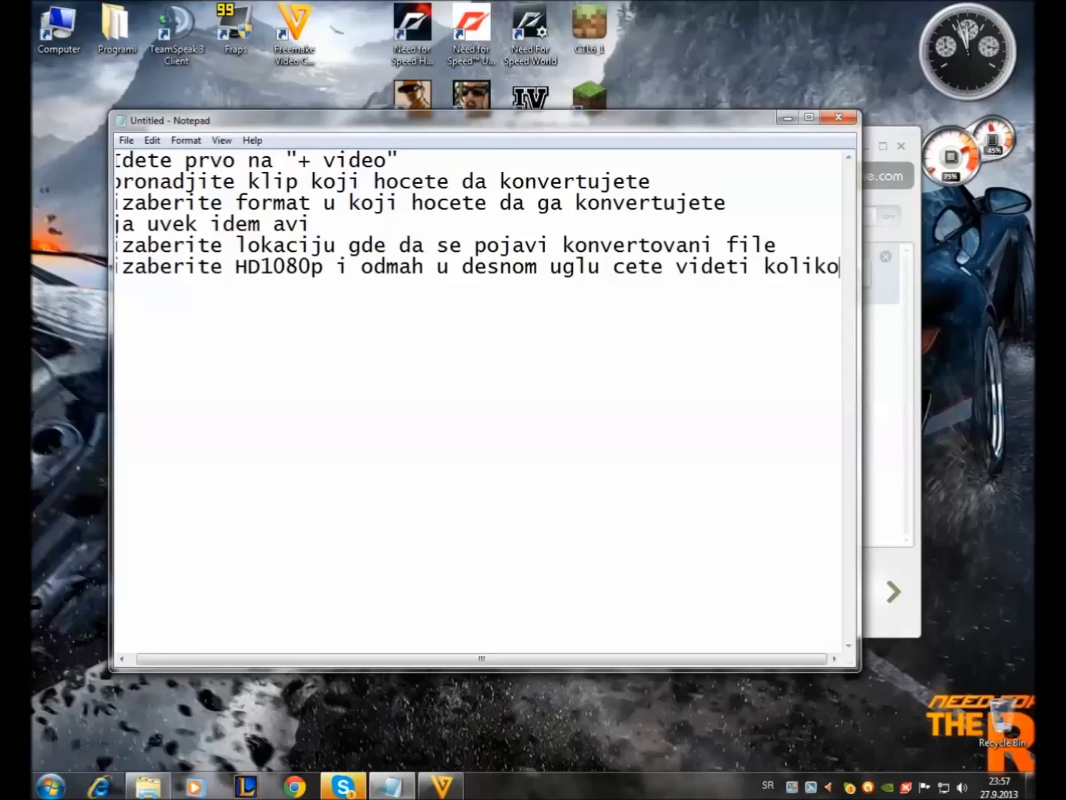
type(" ce memorijje")
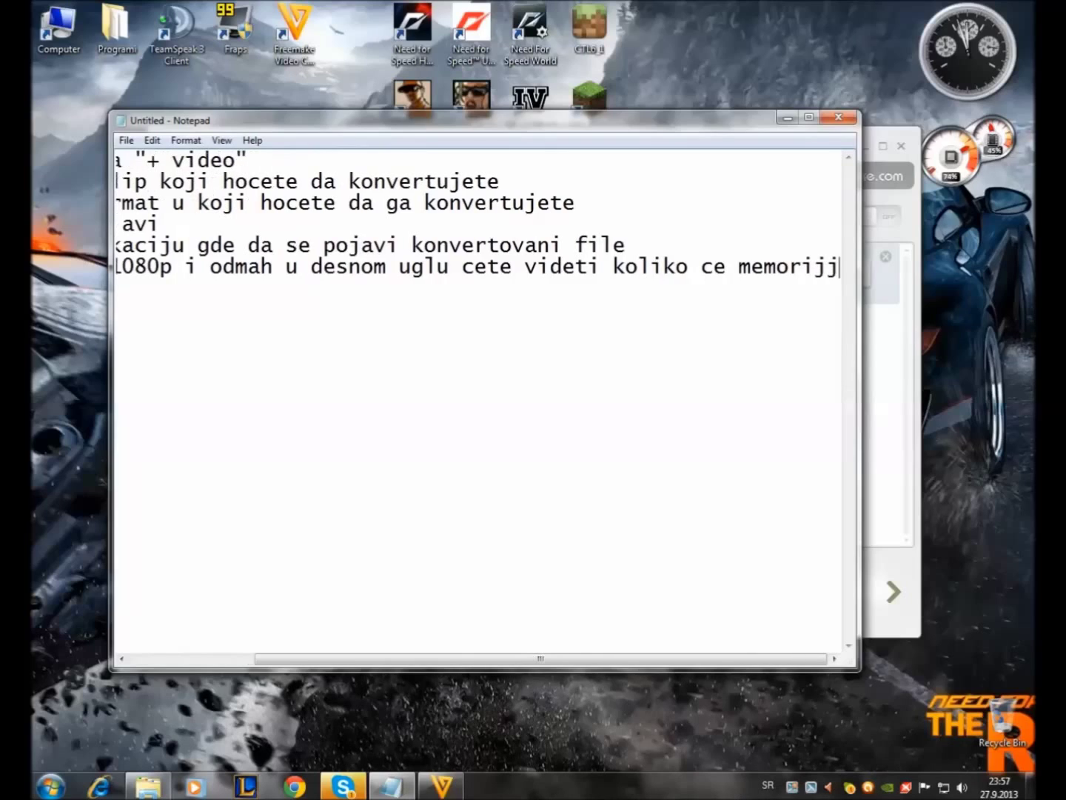
key("BackSpace")
key("BackSpace")
type("e nap")
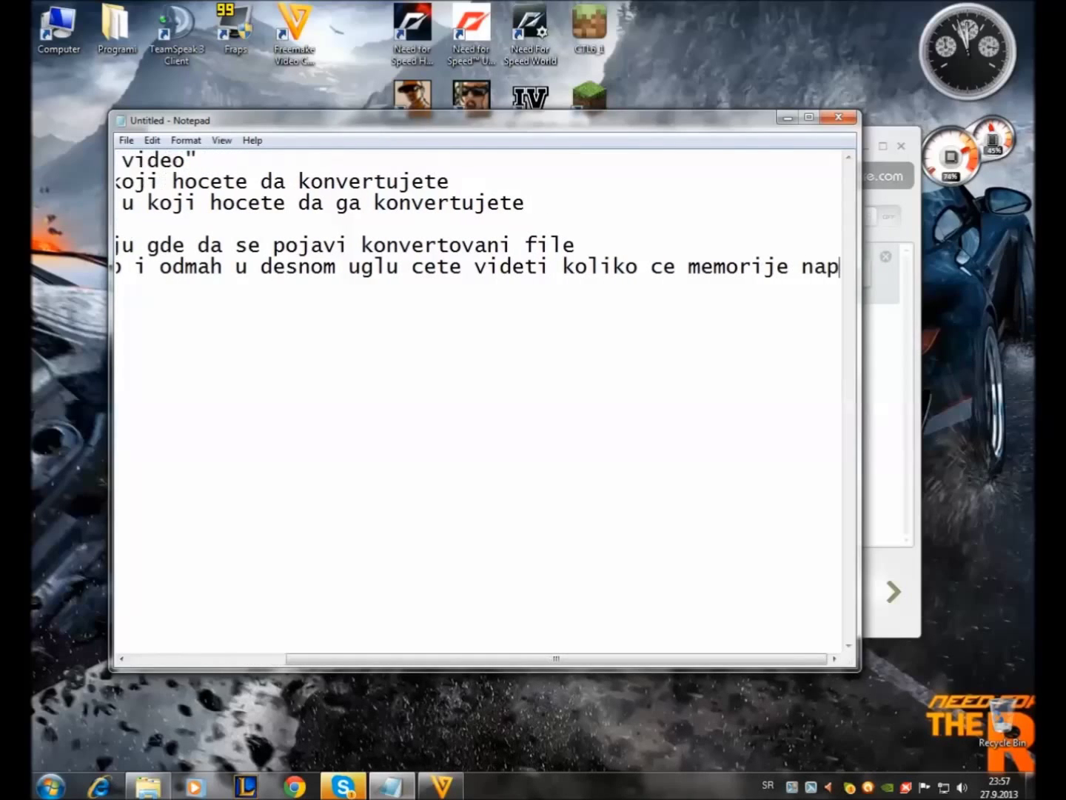
key("BackSpace")
key("BackSpace")
key("BackSpace")
type("biti ")
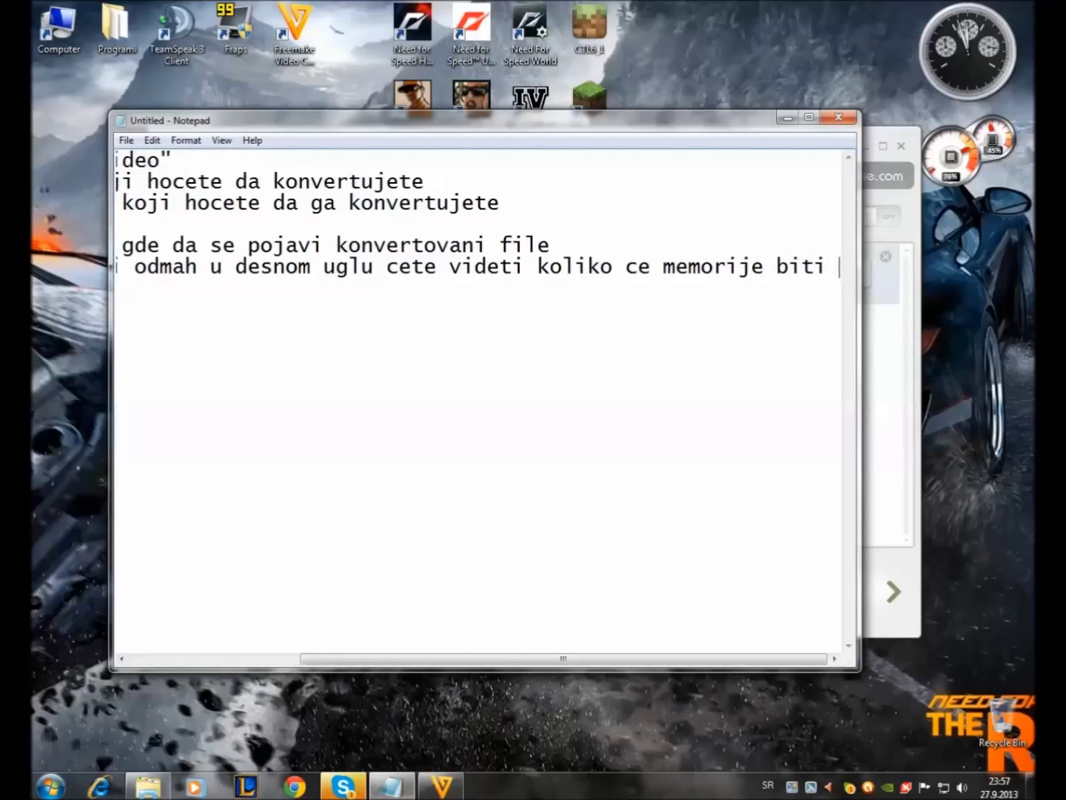
type("konveroto")
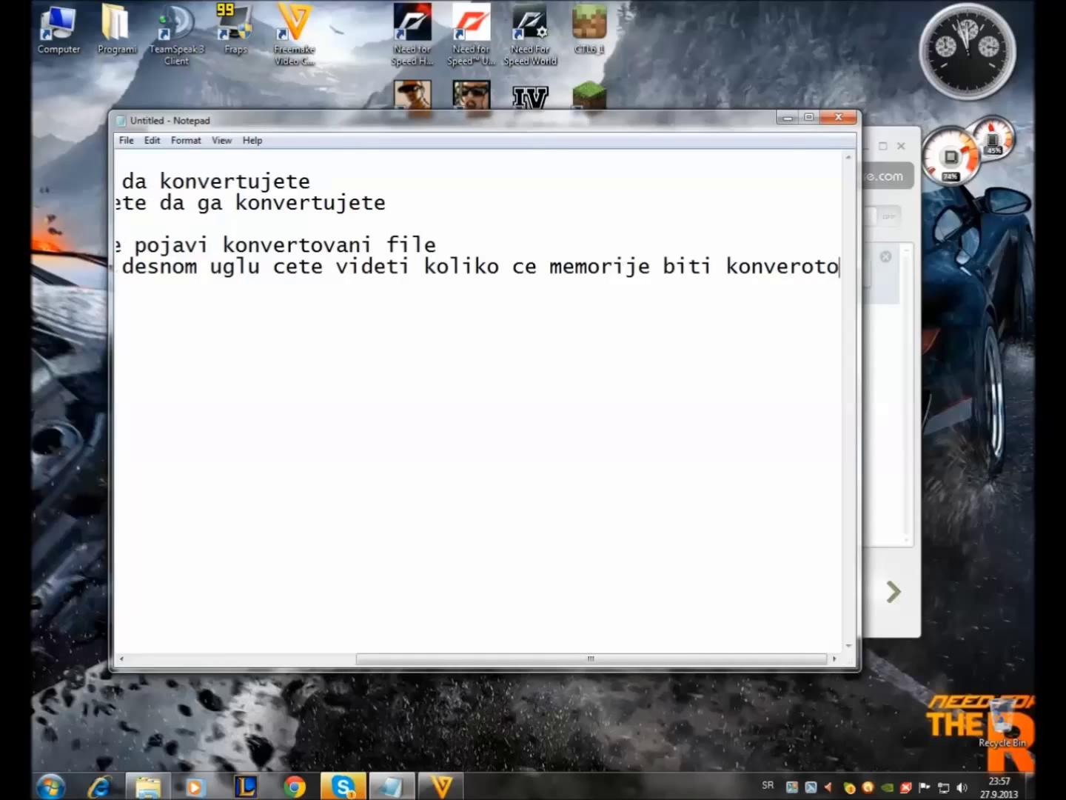
type("vani file")
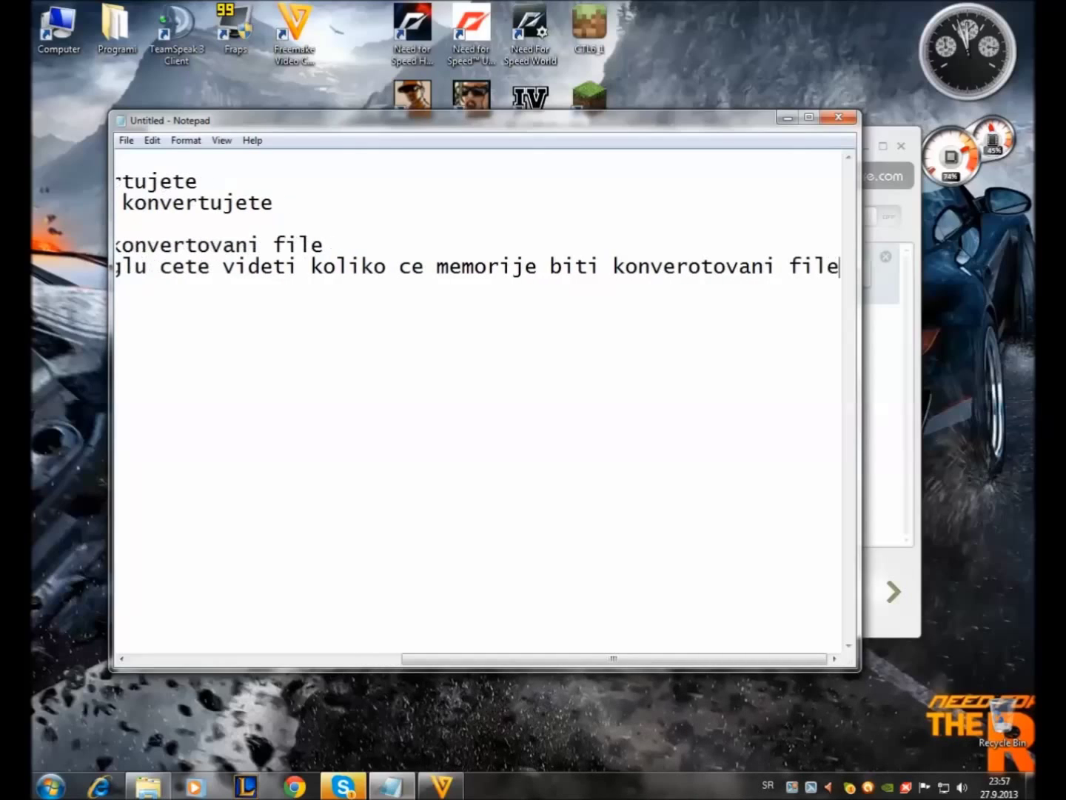
Step: Replace the words "memorije biti" in the last instruction with "zauzimati"
left_click_drag(437, 265, 537, 266)
type("zauzimati")
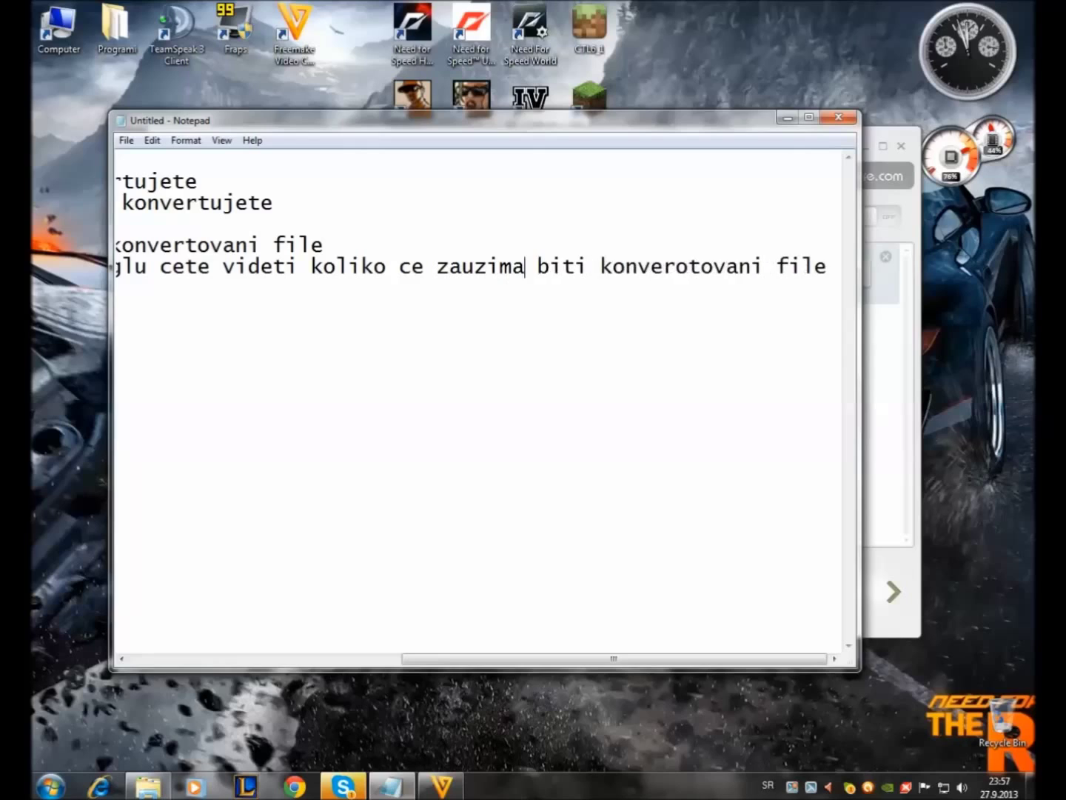
left_click_drag(613, 266, 563, 266)
key("BackSpace")
key("BackSpace")
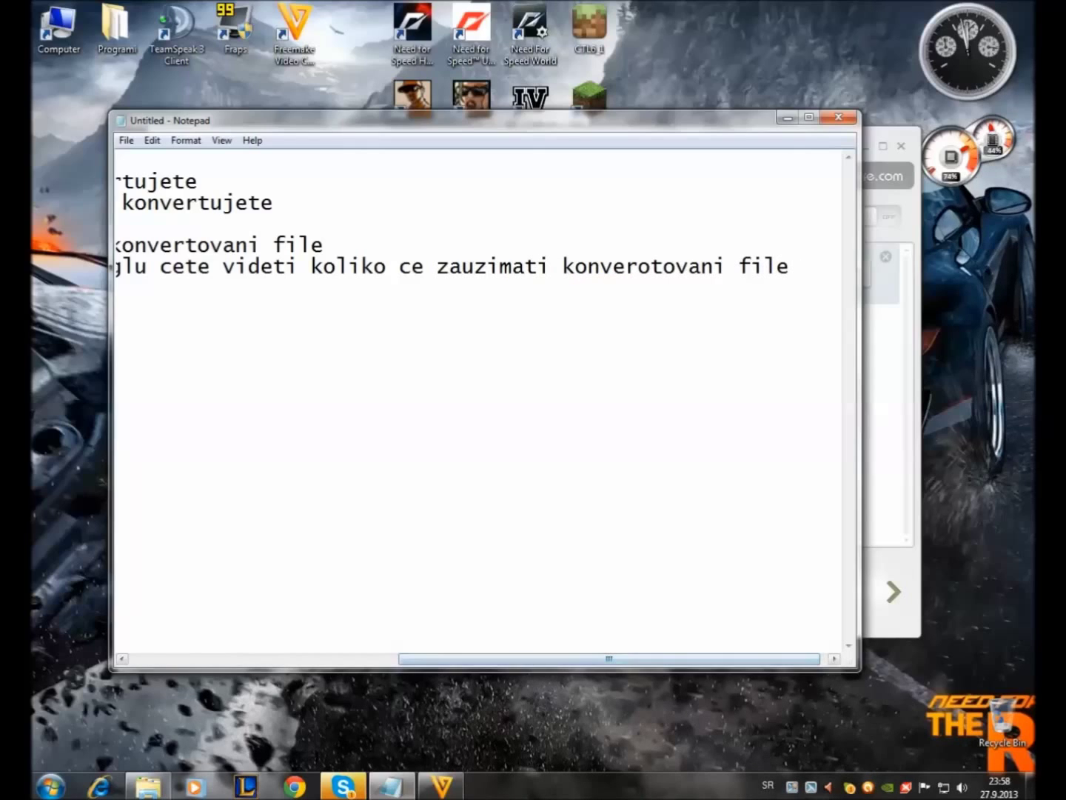
Step: Check the estimated output size in Freemake Video Converter, and replace all the Notepad text with "135mb"
key("alt+Tab")
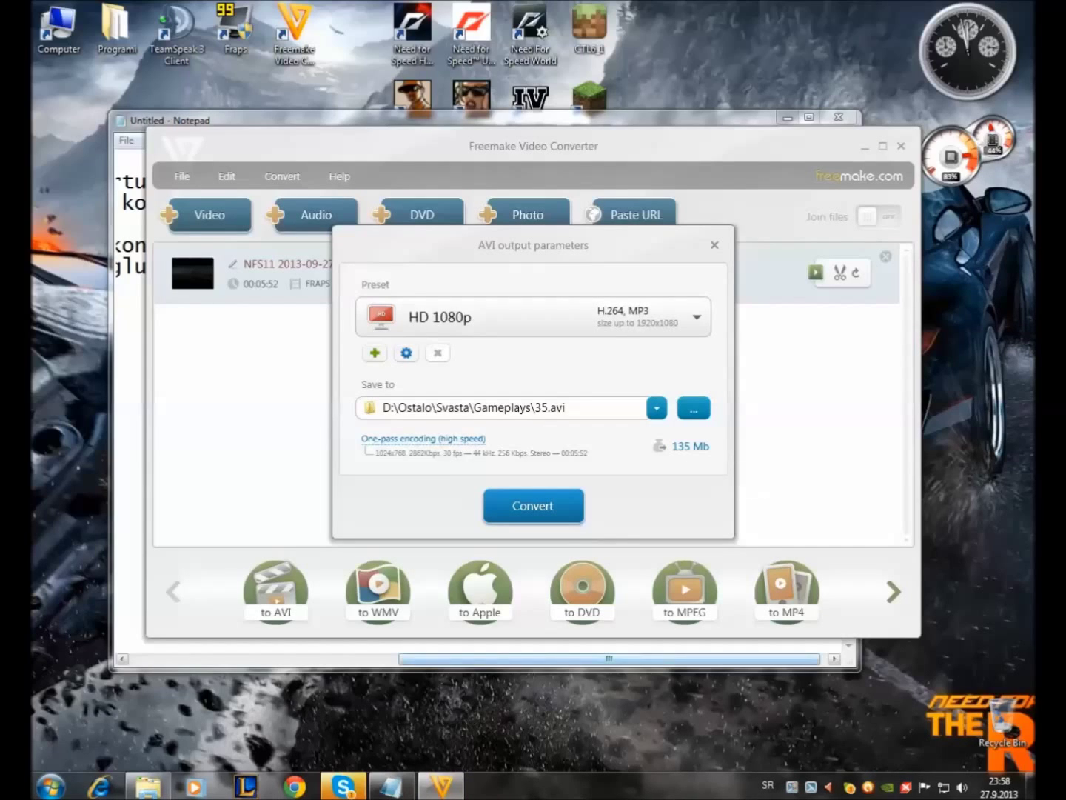
left_click(392, 787)
left_click_drag(651, 268, 115, 247)
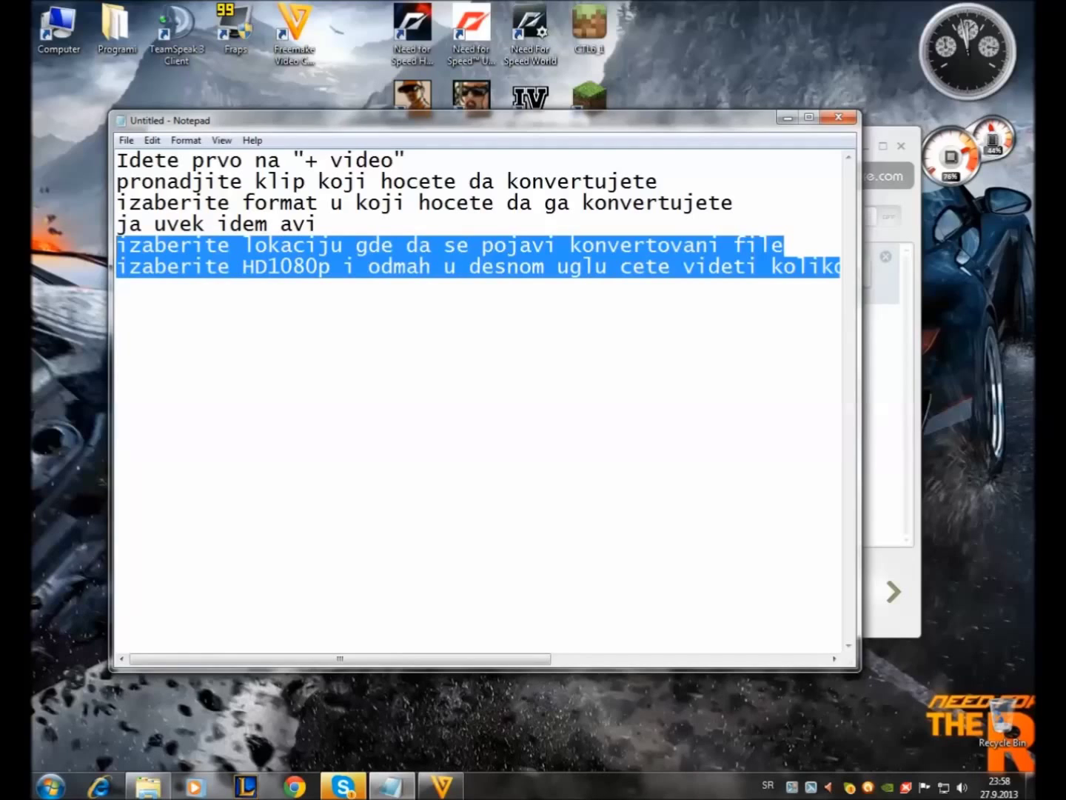
key("Delete")
key("ctrl+a")
key("Delete")
type("135mb")
Step: Minimize Notepad and start converting the video to AVI
left_click(788, 117)
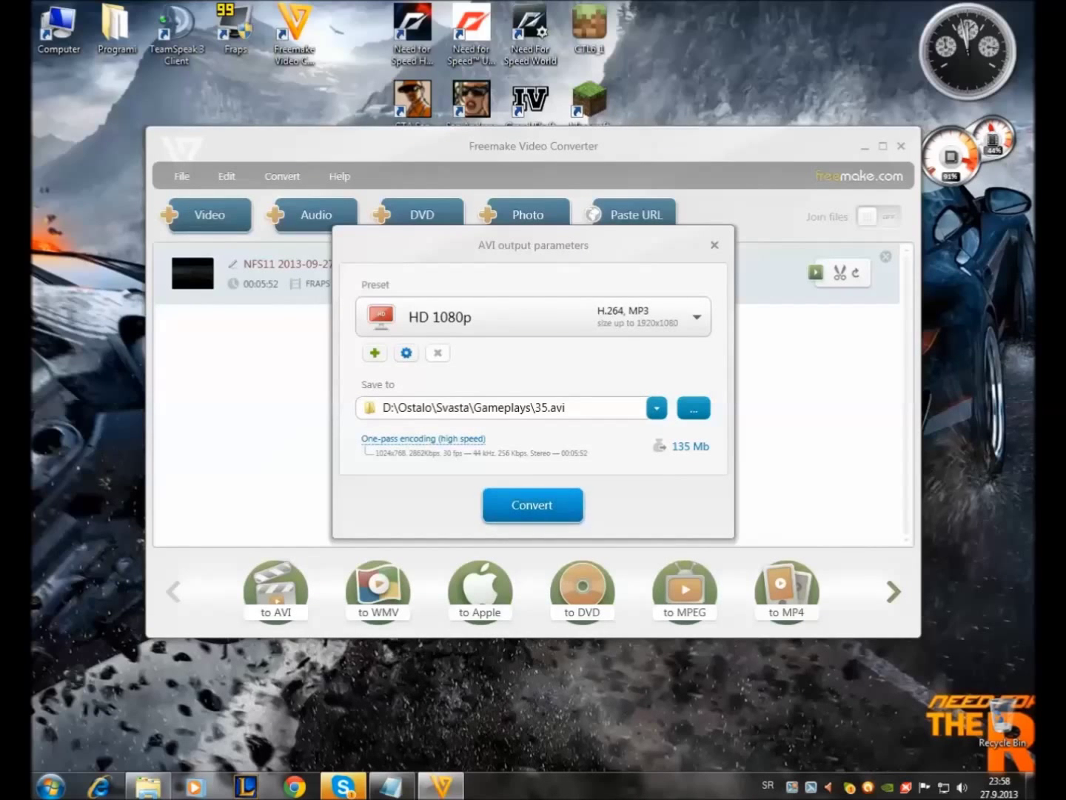
left_click(533, 505)
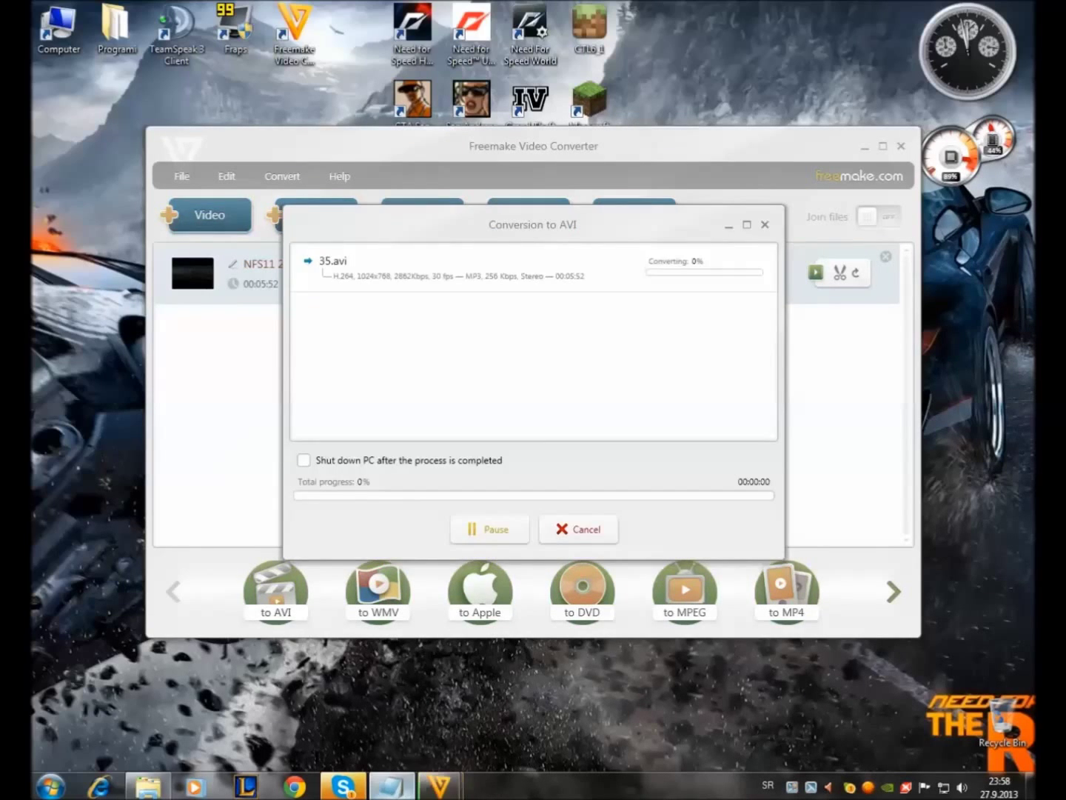
Step: Switch to Notepad and replace its text with "Znaci od 3,81gb dobijamo 135mb, wow! dobili smo na vremenu"
left_click(392, 787)
key("ctrl+a")
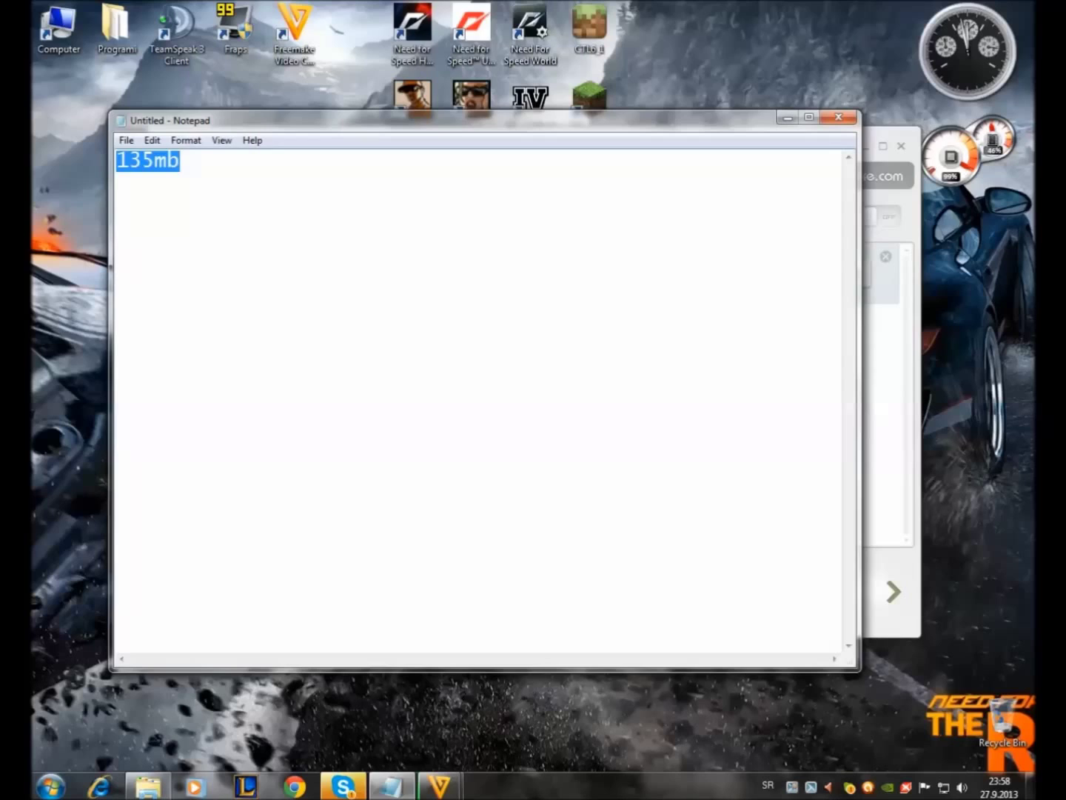
type("Znaci od 3,")
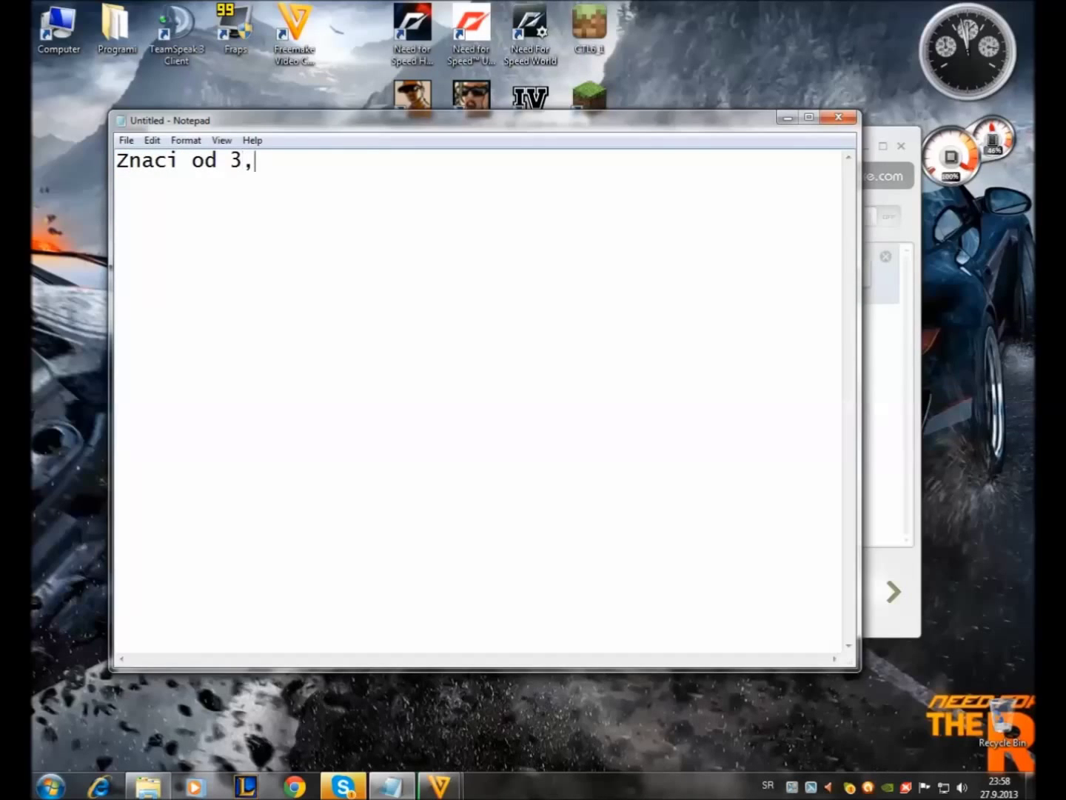
type("81gb dobijam")
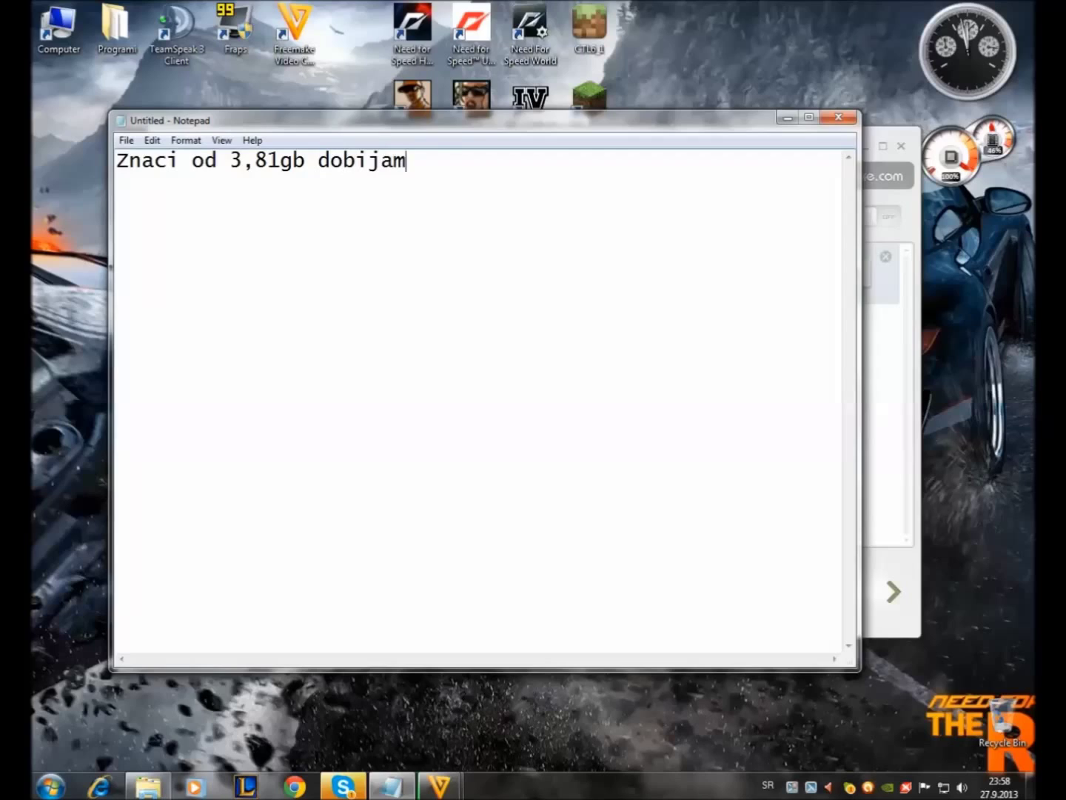
type("o 135mb")
key("BackSpace")
type(", wo")
key("BackSpace")
type("wow! dobili smo na vremenu ")
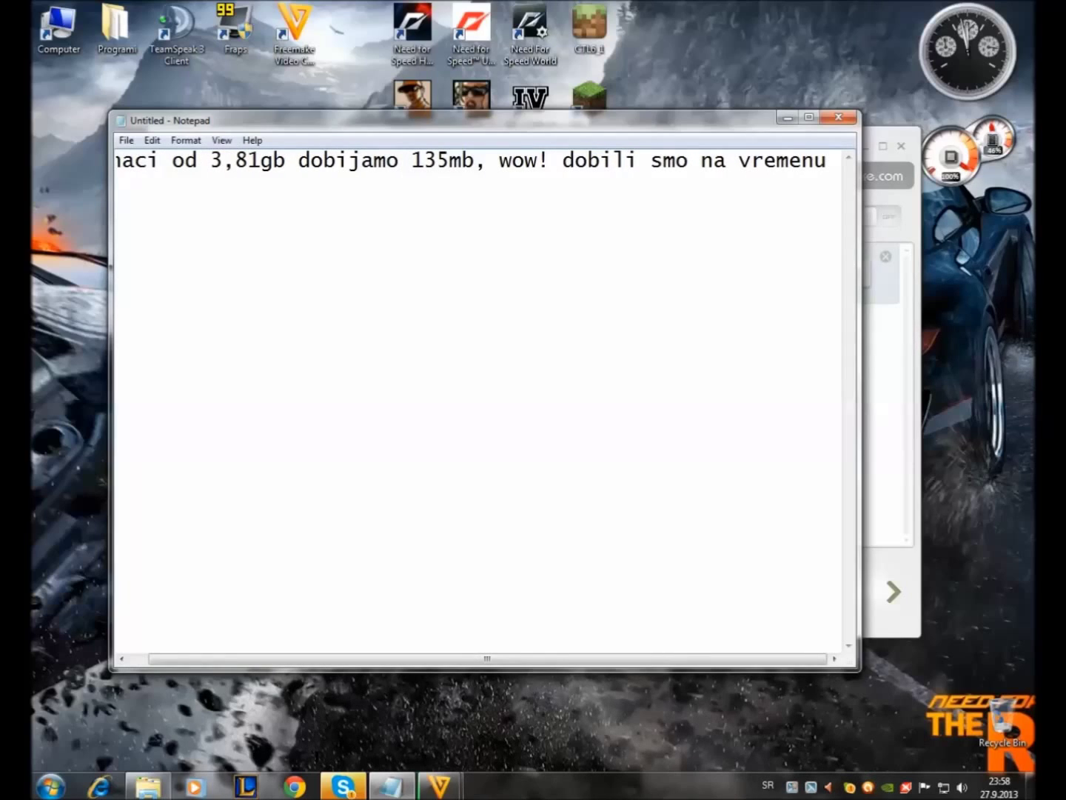
type("za zu")
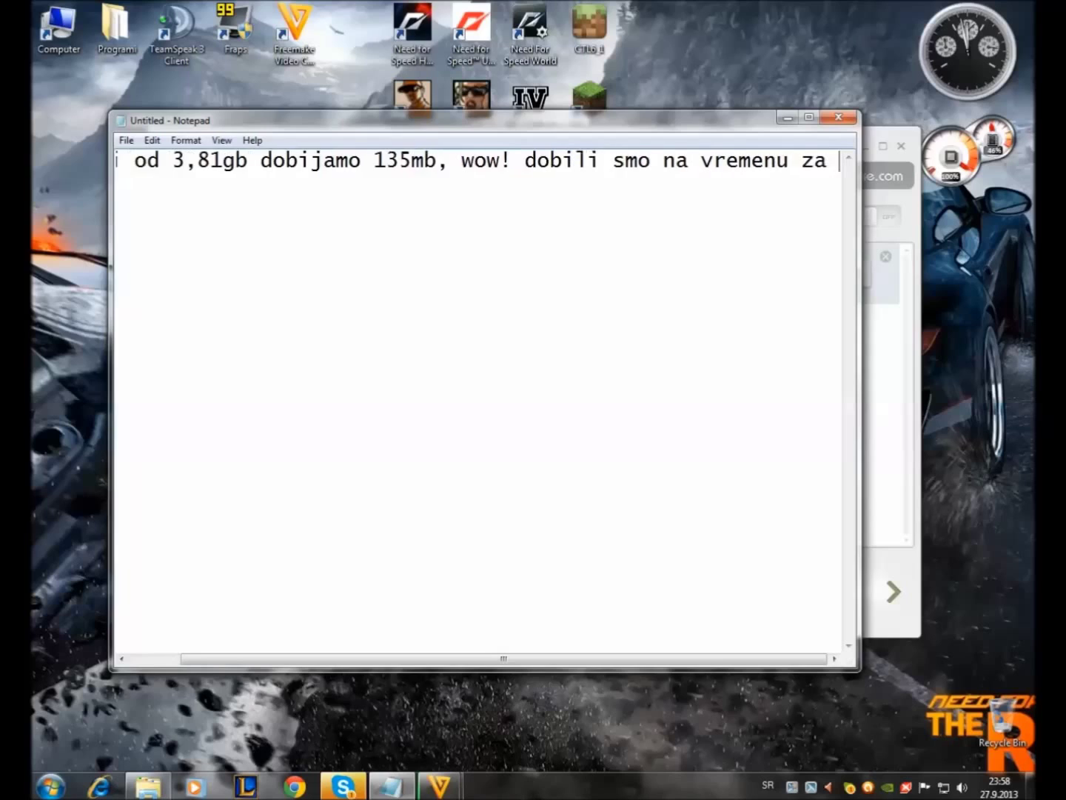
Step: Continue the sentence with "za uploadovanje na yt", correcting the wording at its end
key("BackSpace")
key("BackSpace")
type("uploadovanje na")
type(" yt a")
key("BackSpace")
type("bez imal")
key("BackSpace")
key("BackSpace")
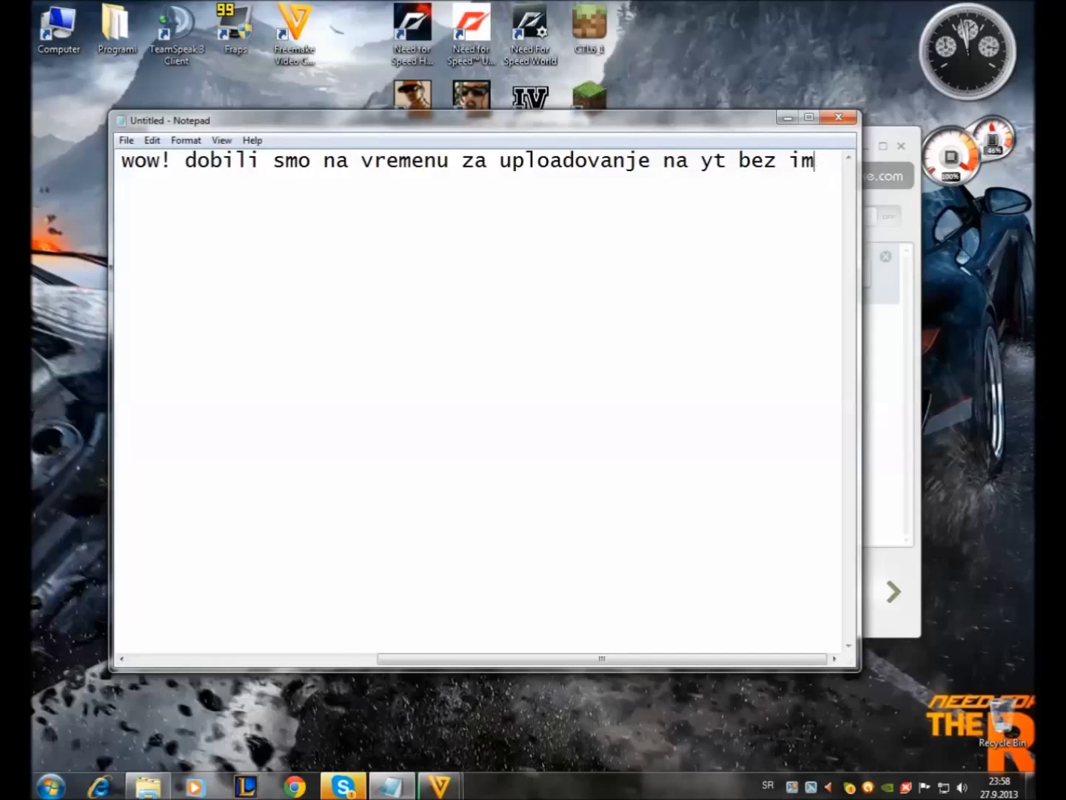
key("BackSpace")
key("BackSpace")
key("BackSpace")
key("BackSpace")
key("BackSpace")
key("BackSpace")
key("BackSpace")
key("BackSpace")
type("t. a")
key("BackSpace")
Step: Replace all the Notepad text with "Malo ce slika biti drugacija, nece biti perfektna"
key("ctrl+a")
key("BackSpace")
type("Malo c")
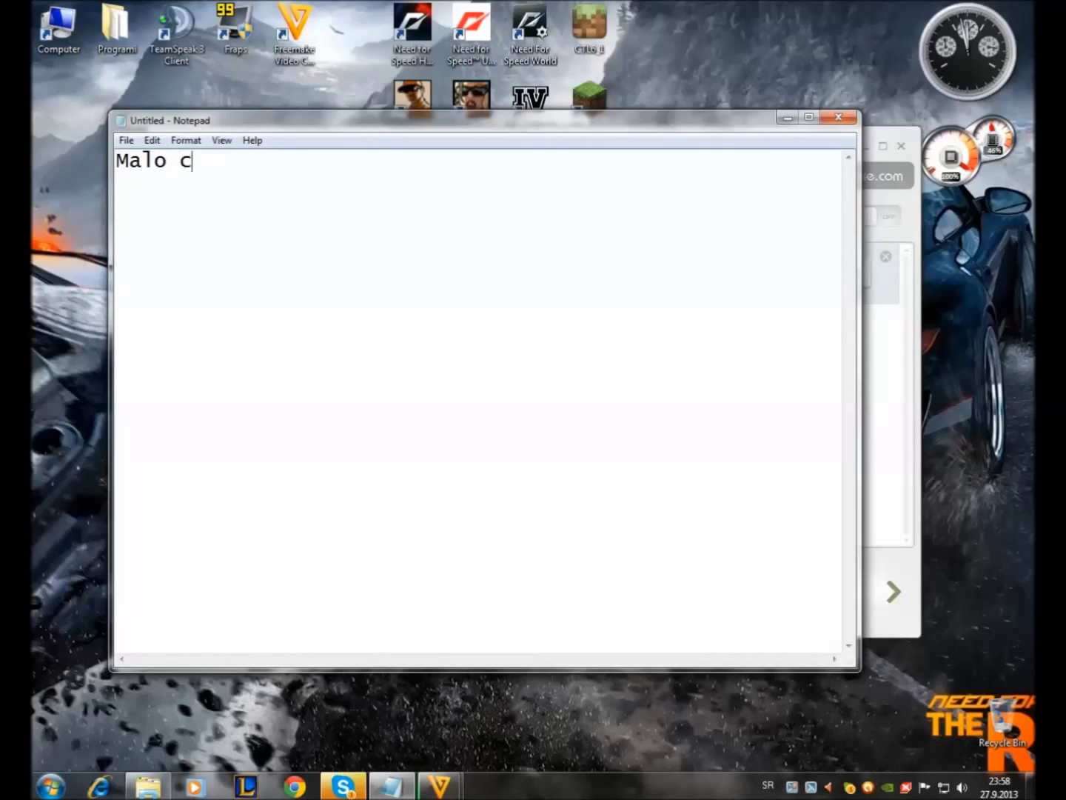
type("e slika biti ")
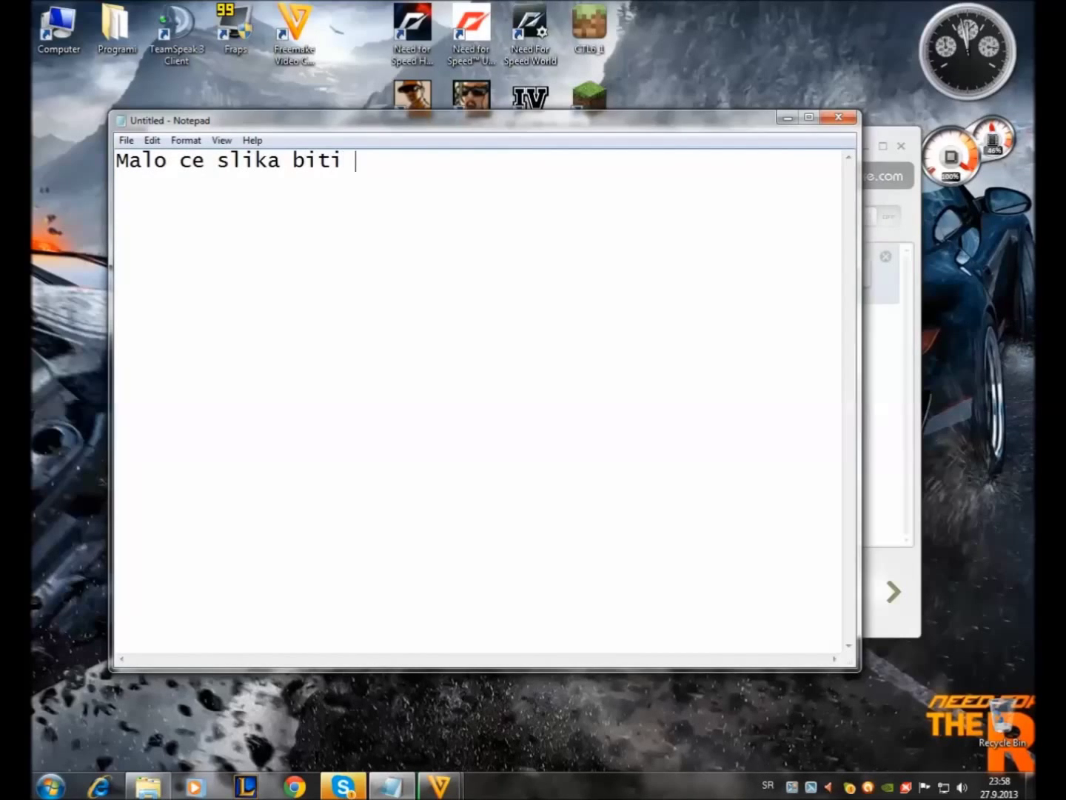
type("drugacija, n")
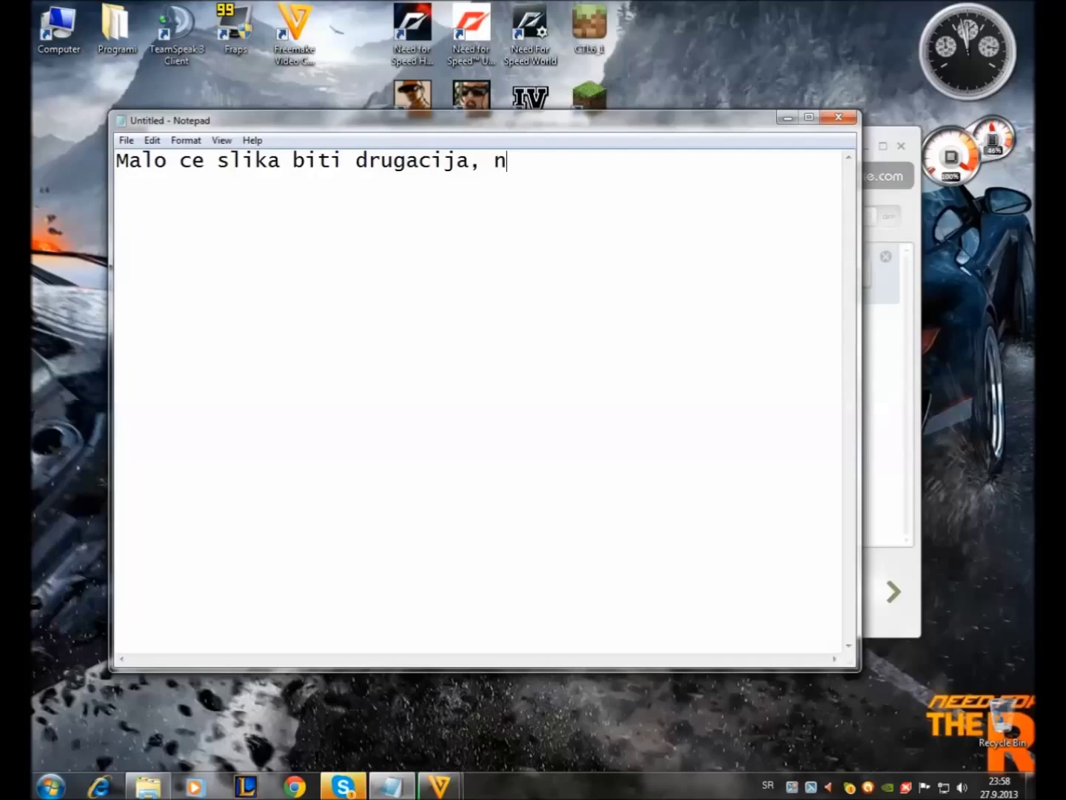
type("ece biti pervf")
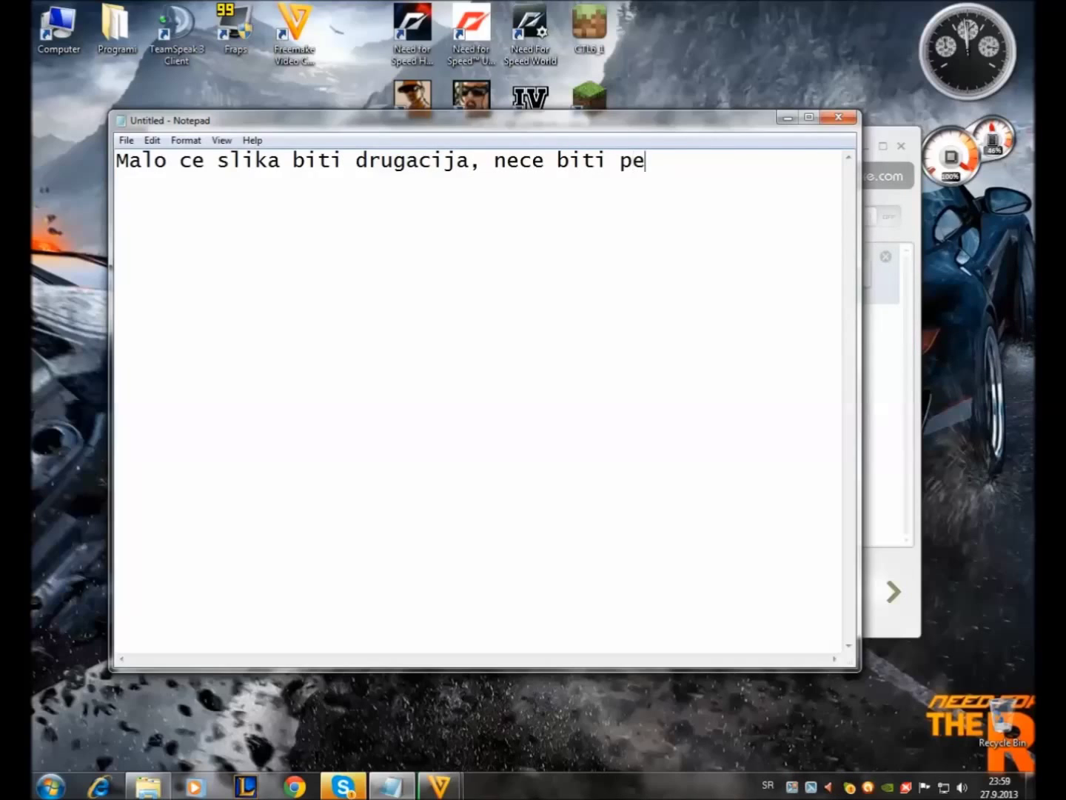
key("BackSpace")
key("BackSpace")
type("fektna kao i kada snimite frapsom ali cv")
Step: Continue the Notepad sentence with "kao i kada snimite frapsom ali ce opet biti HD!"
key("BackSpace")
type("e opet biti ")
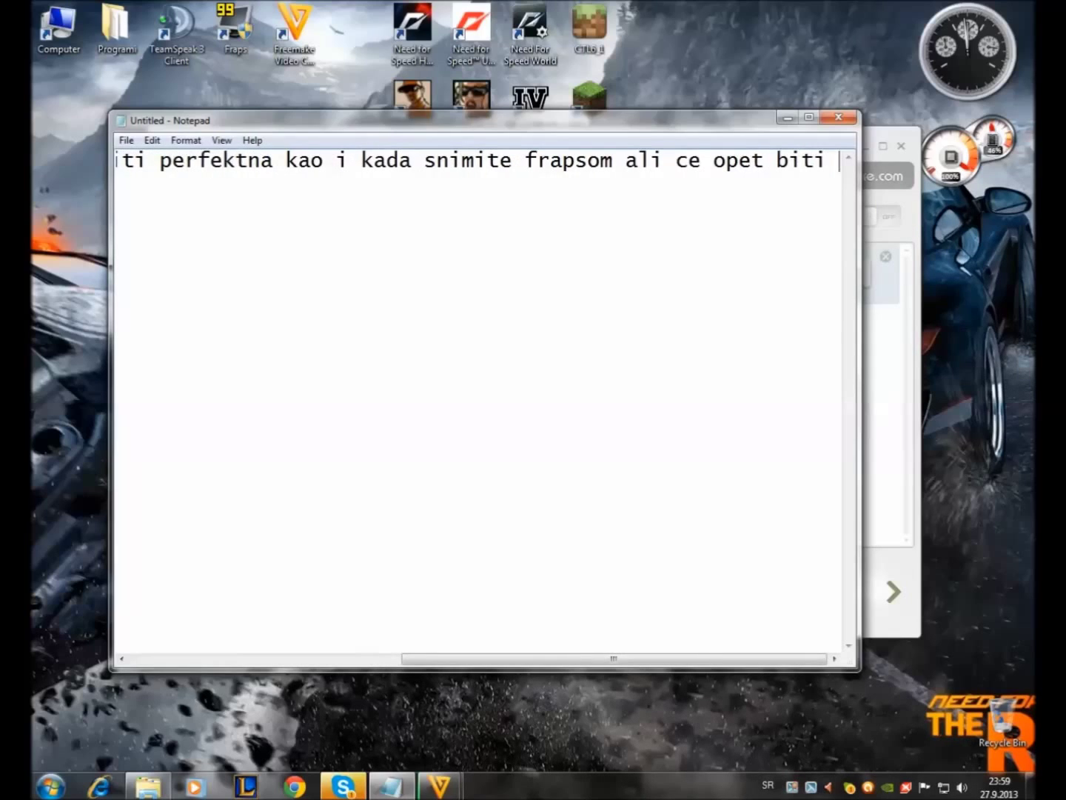
type("HD")
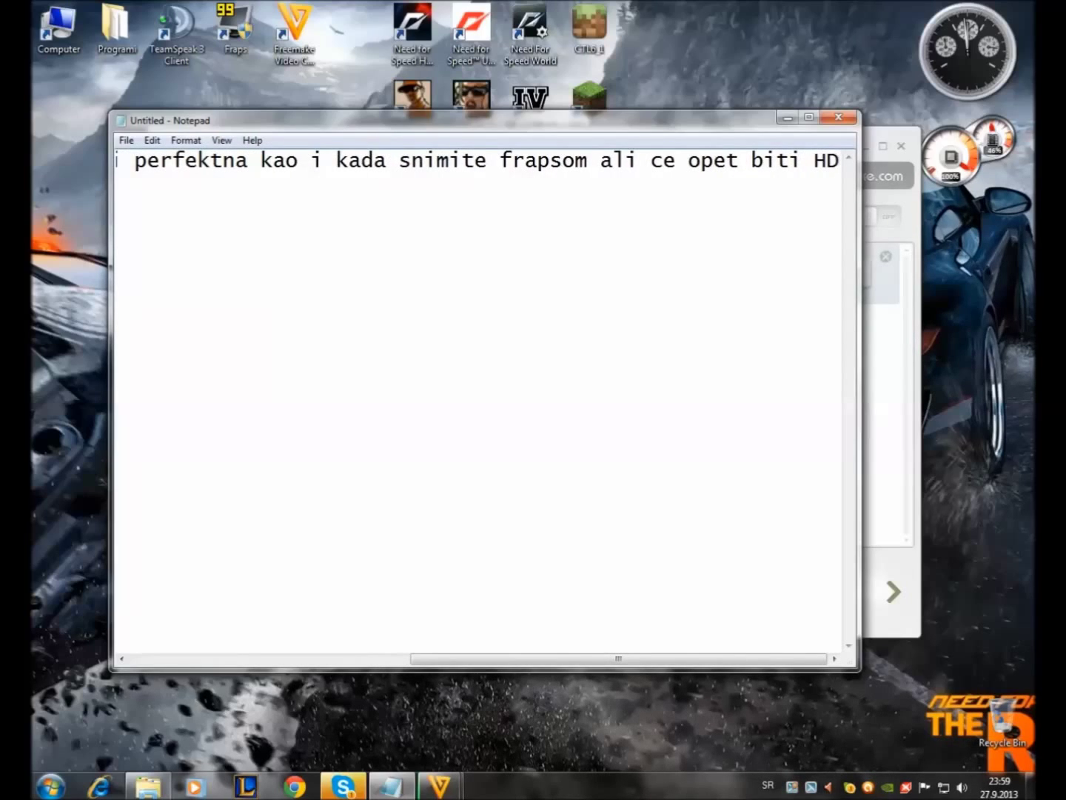
type("!")
Step: Replace all the Notepad text with "ja cu sada pauzirati pa kada se zavrsi pogledajte i sami kako to izgleda :D"
key("ctrl+a")
type("ja")
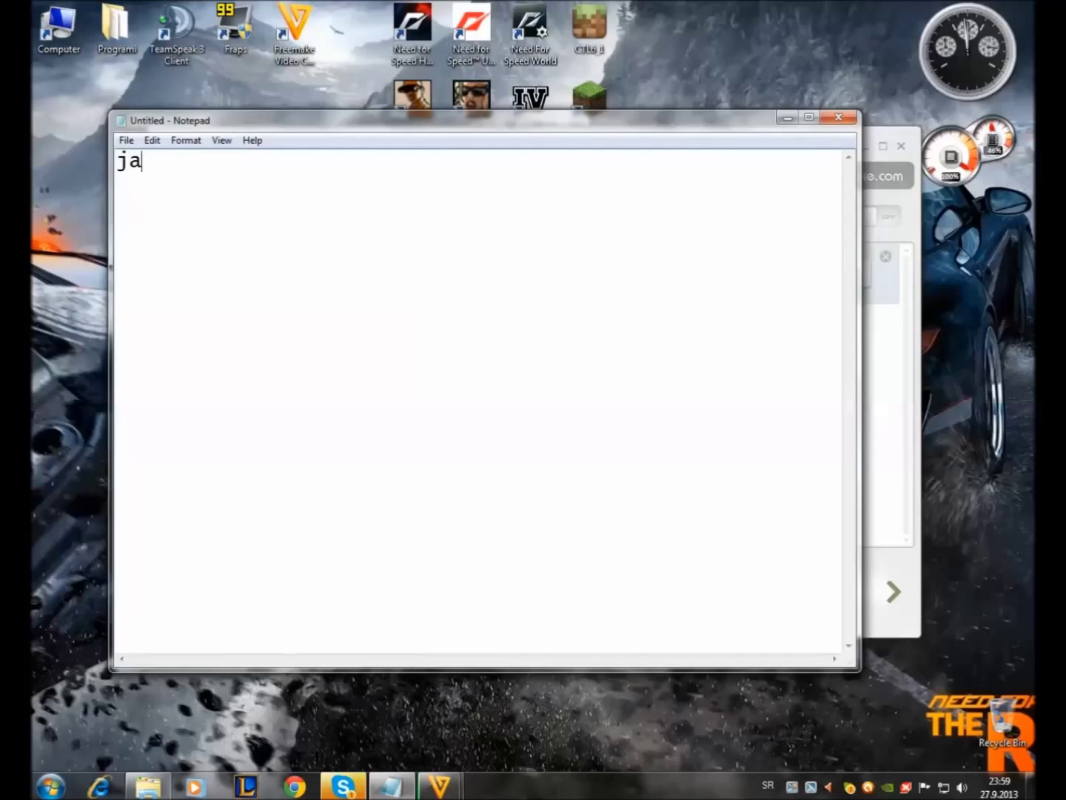
type(" cu sada pauzira")
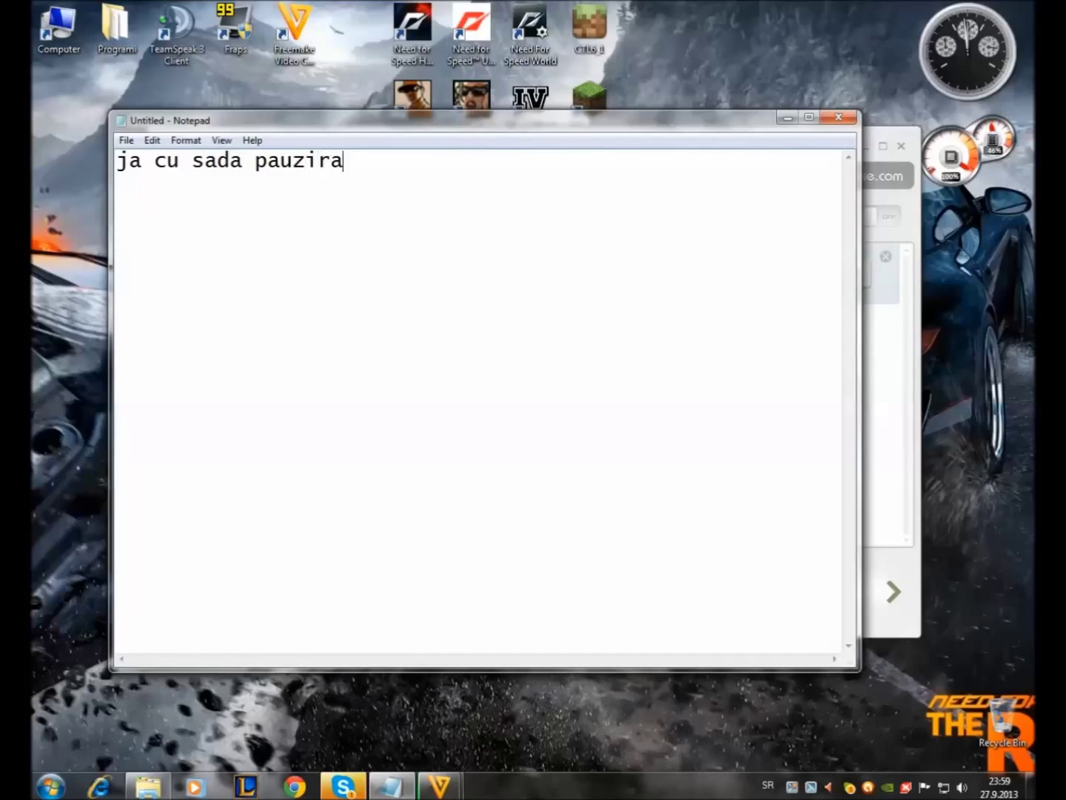
type("ti pa kada se ")
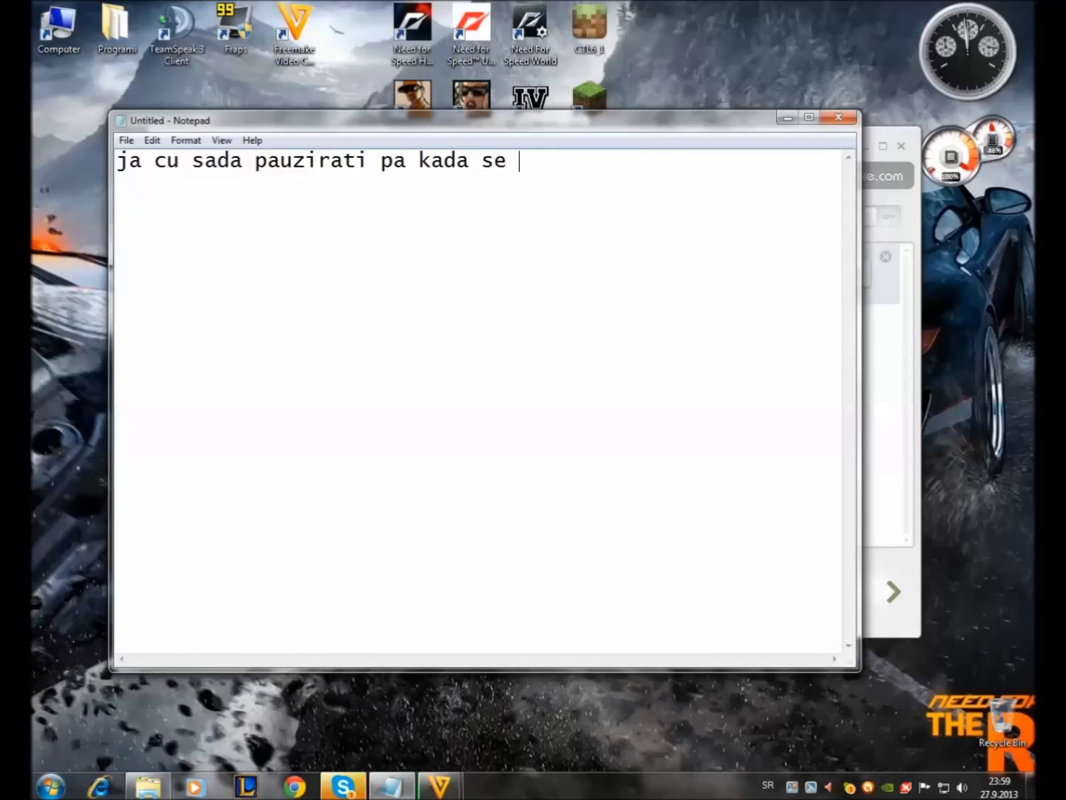
type("zavrsi pog")
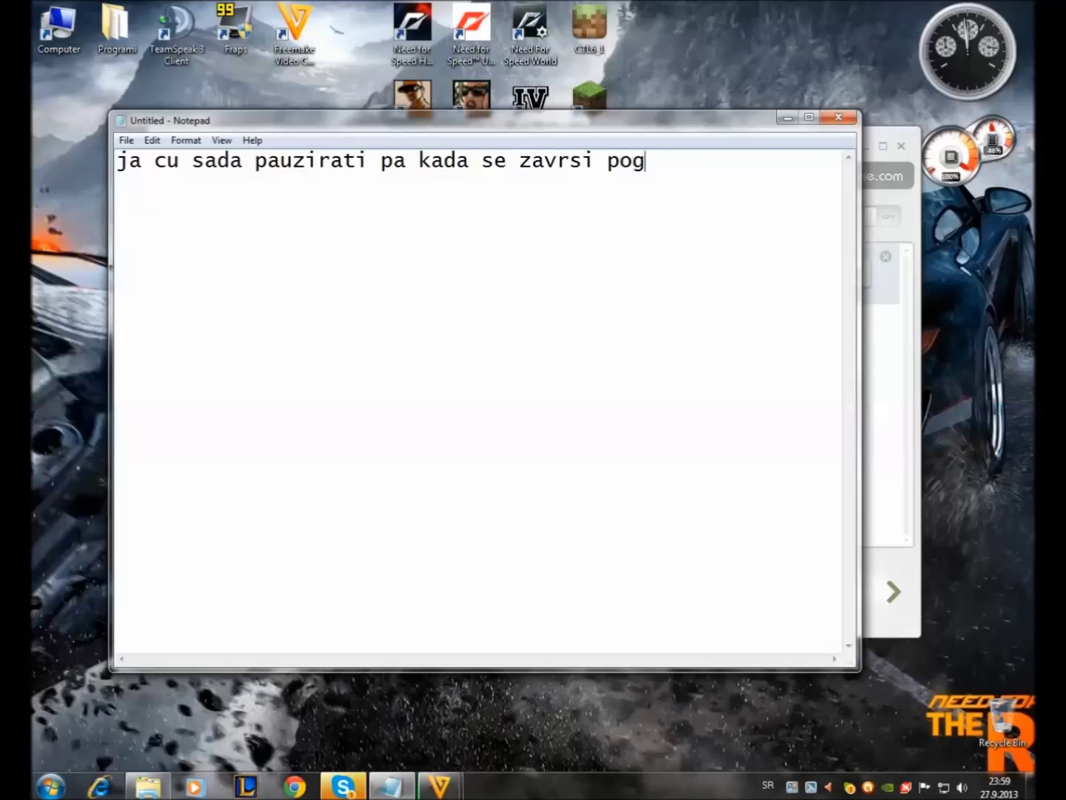
type("ledajte i samo")
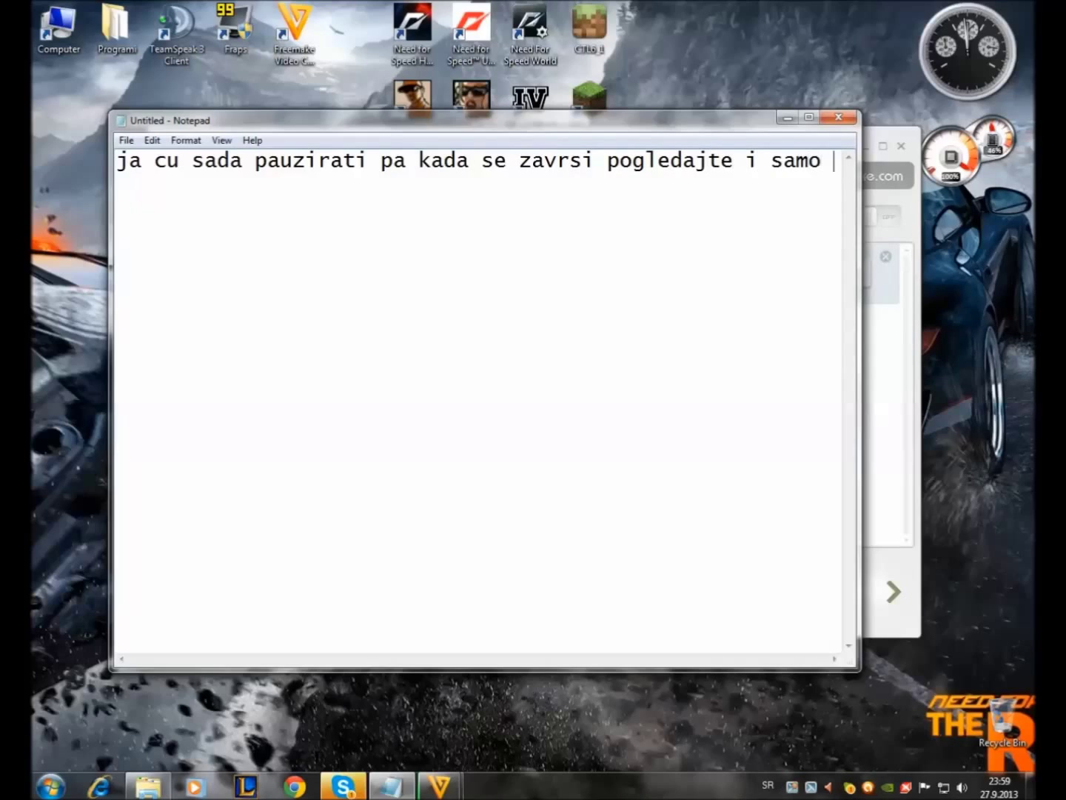
key("BackSpace")
type("i kako to izg")
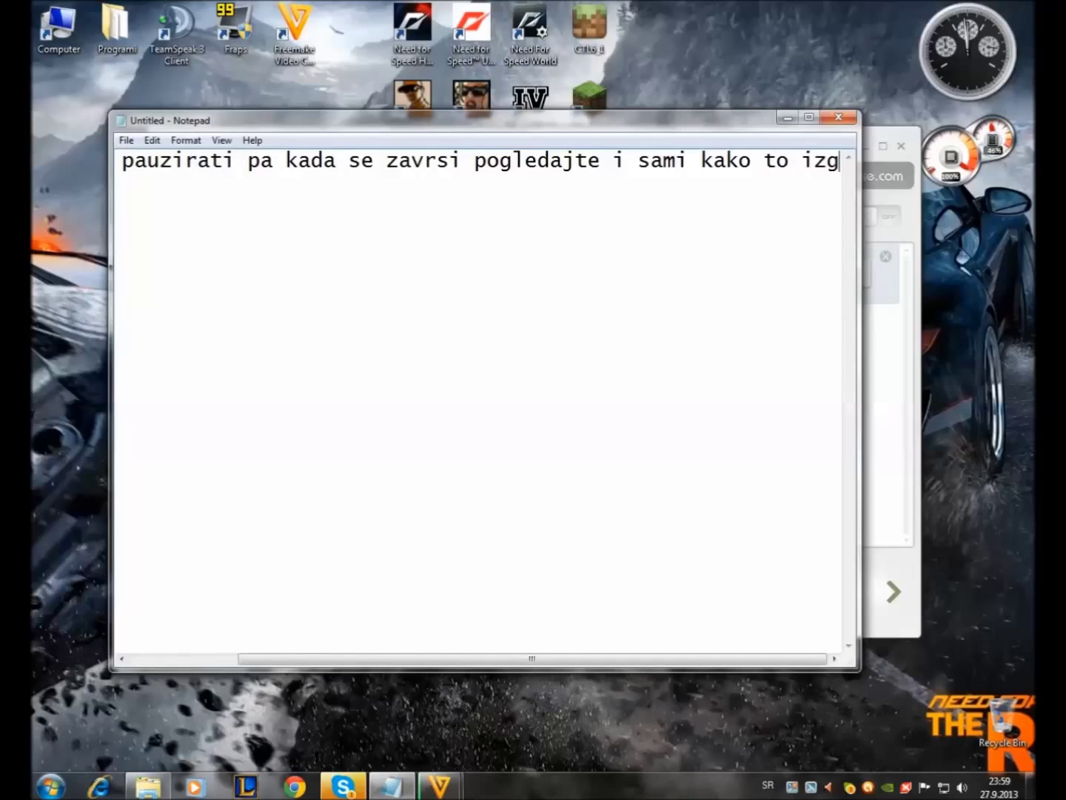
type("leda :D")
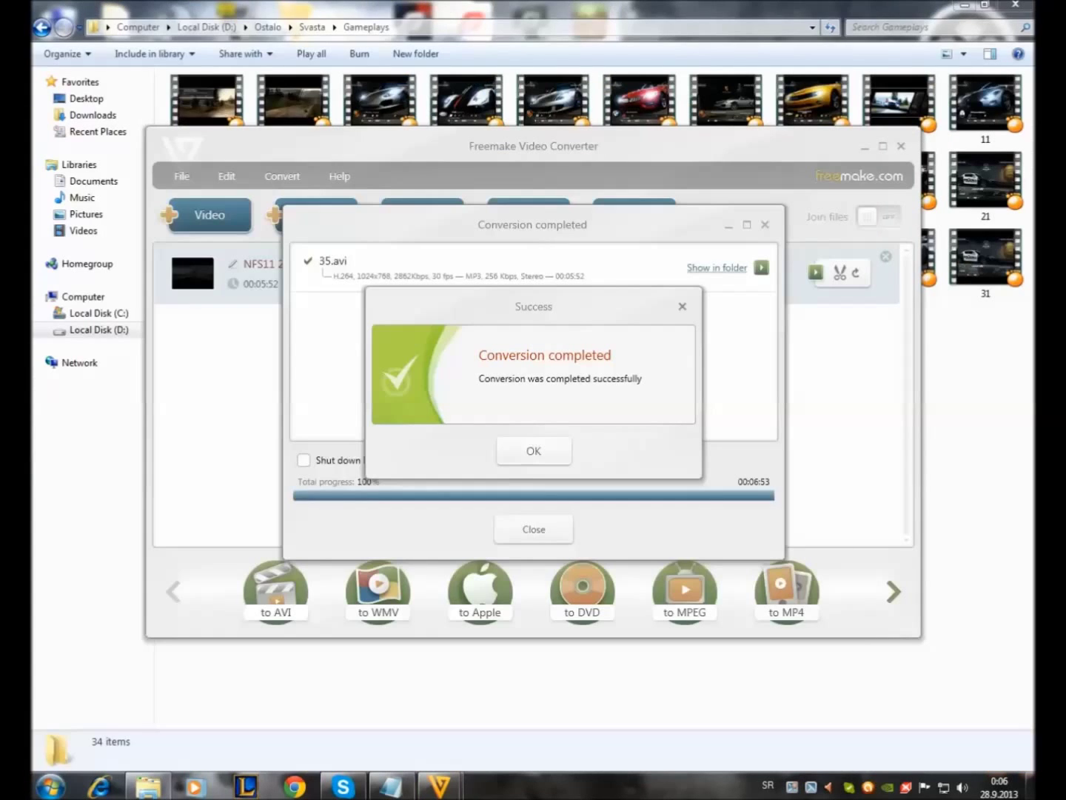
Step: Dismiss both conversion completion dialogs and minimize Freemake Video Converter
key("Return")
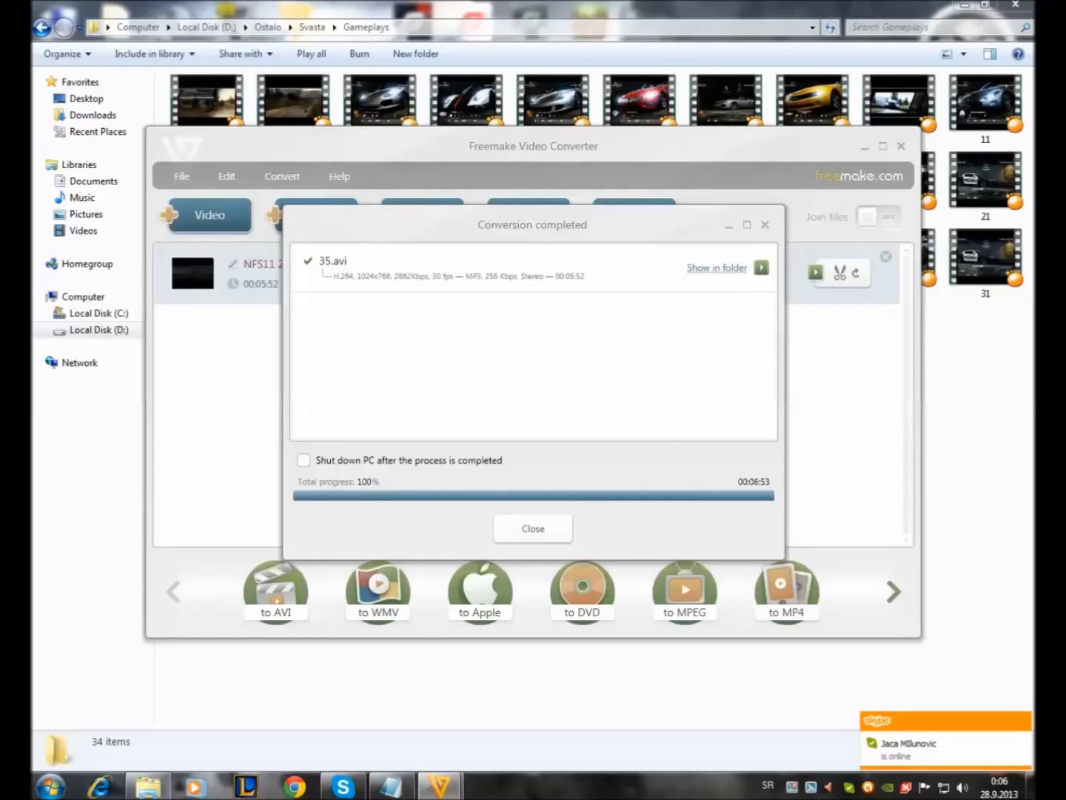
key("Return")
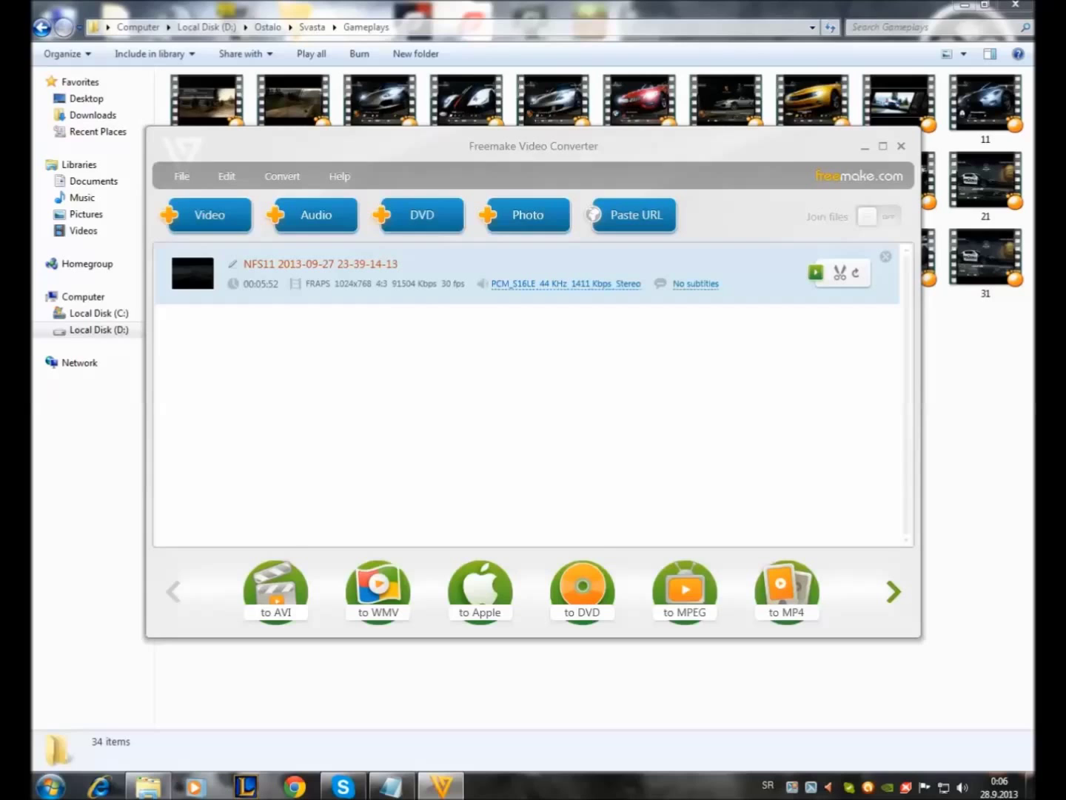
left_click(865, 147)
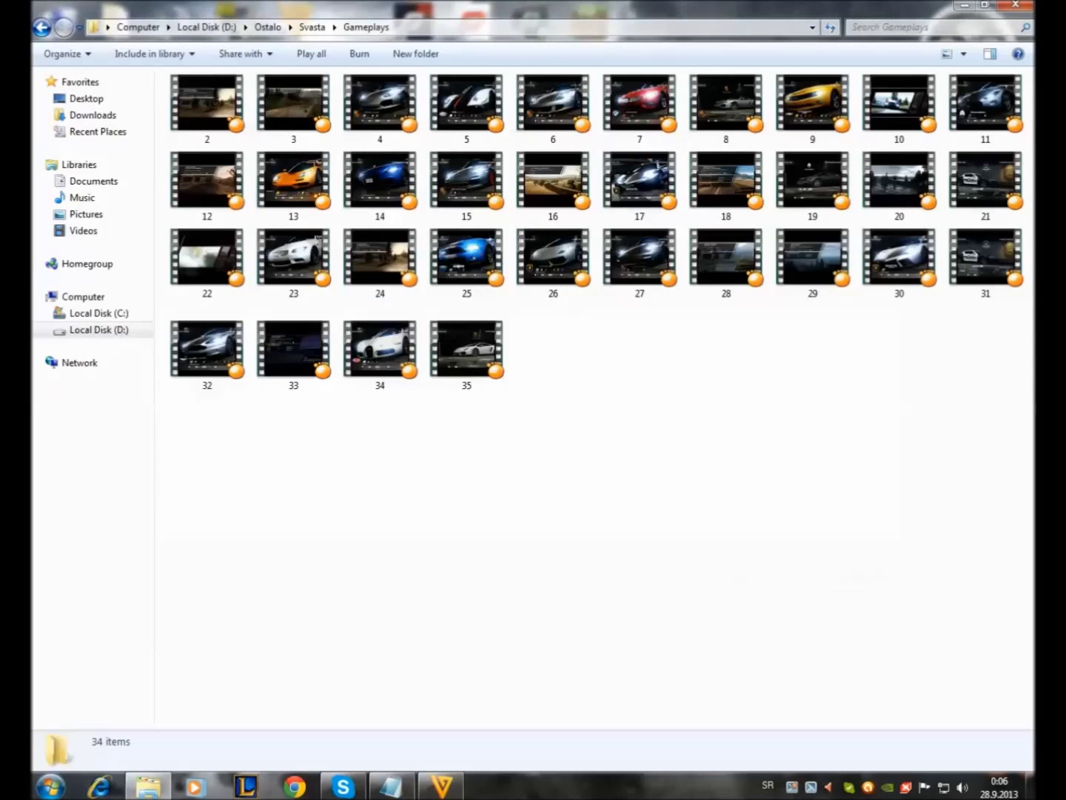
Step: Open the properties of converted video 35 in the Gameplays folder to check its file size
left_click(466, 349)
right_click(480, 347)
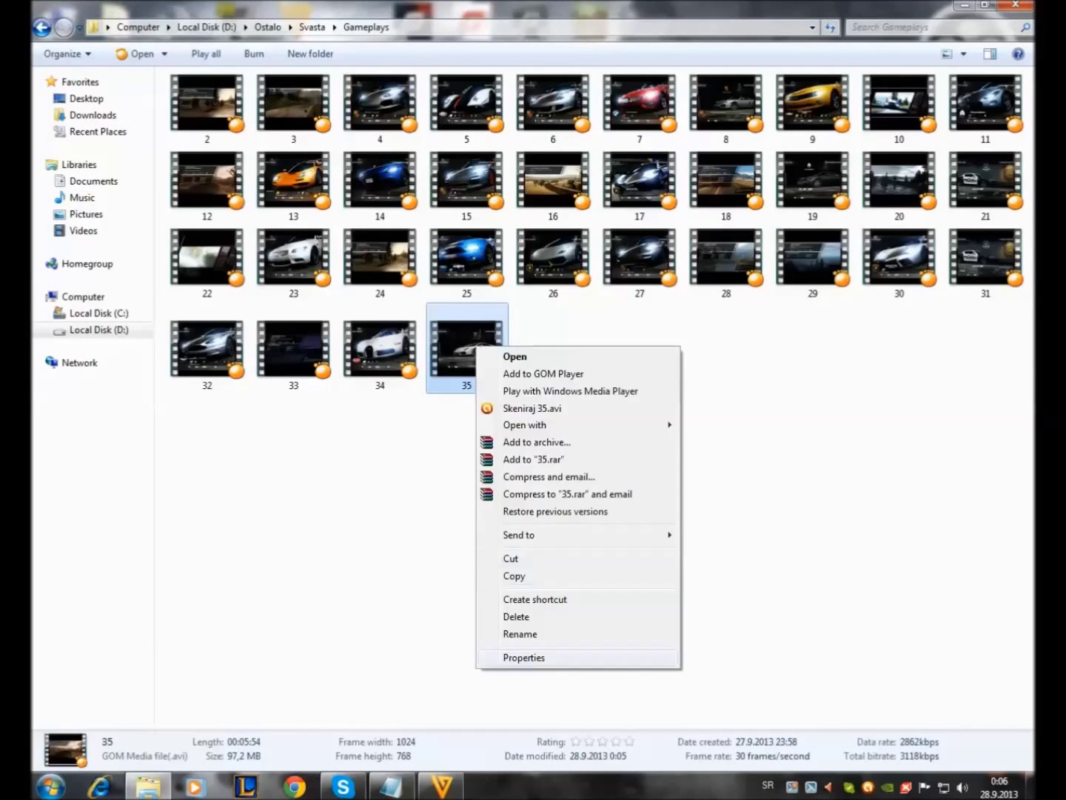
left_click(526, 655)
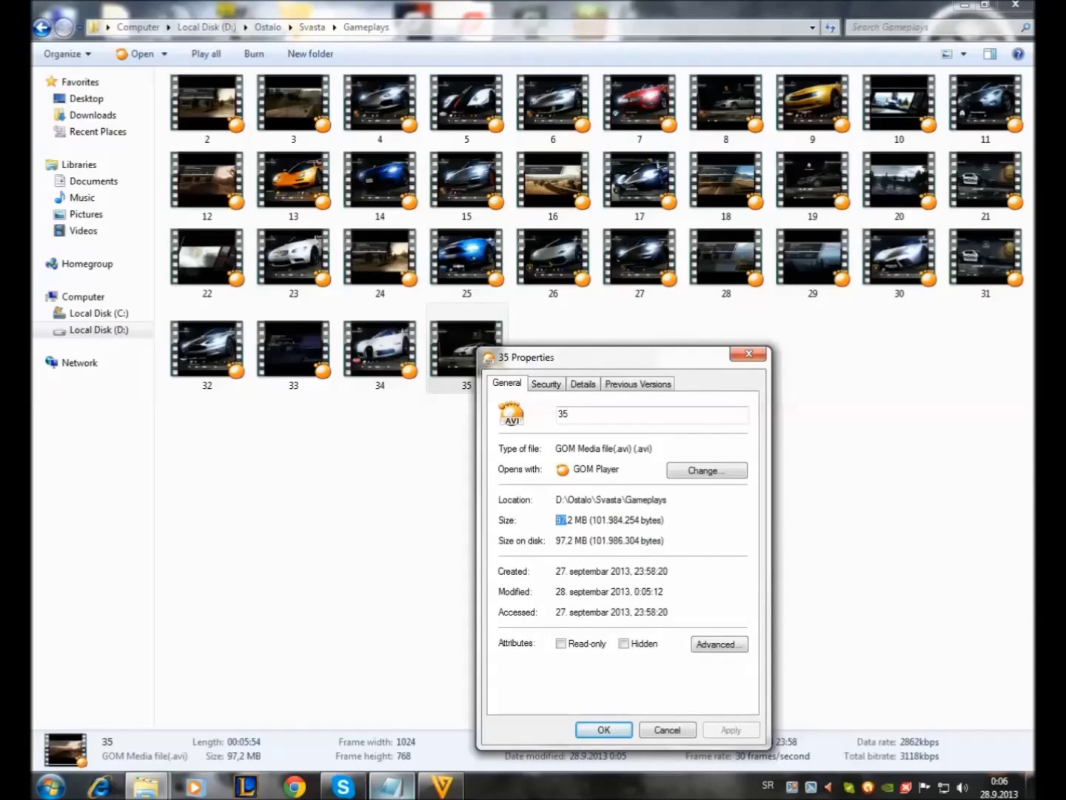
Step: Switch to Notepad and replace its text with "ipak nije ni 135mb, 97,2", checking the size in video 35's properties
left_click(392, 787)
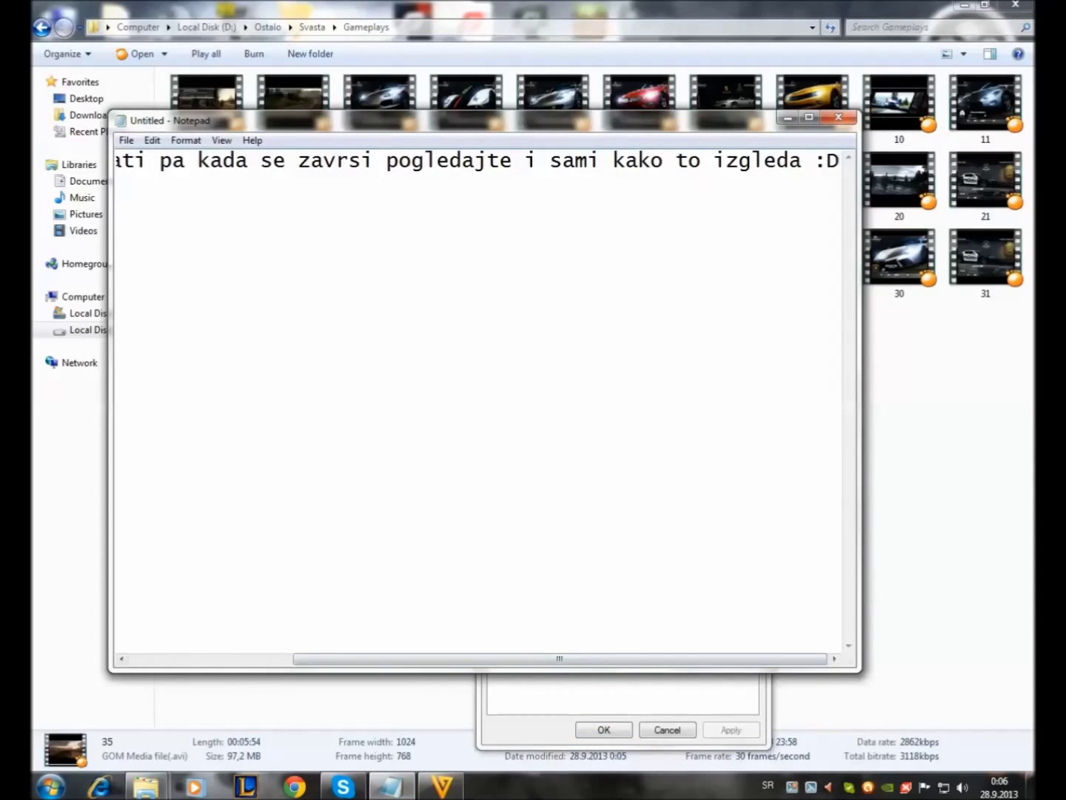
key("ctrl+a")
key("Delete")
type("ipak")
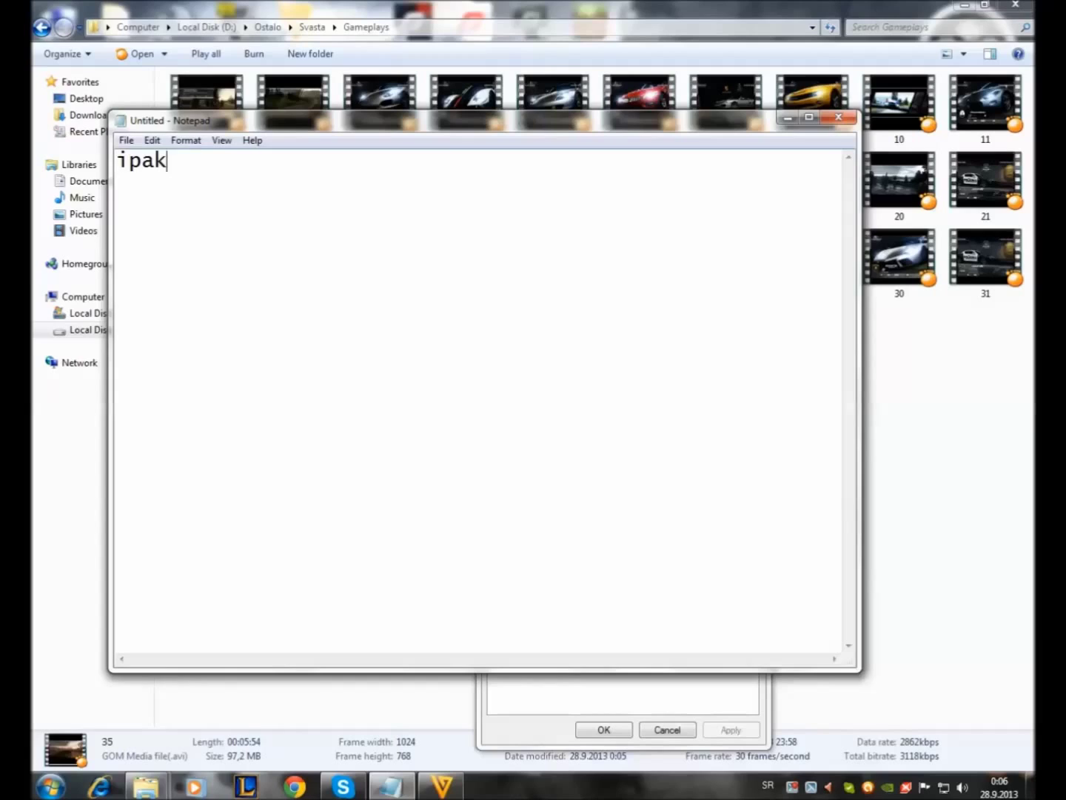
type(" nije ni 135")
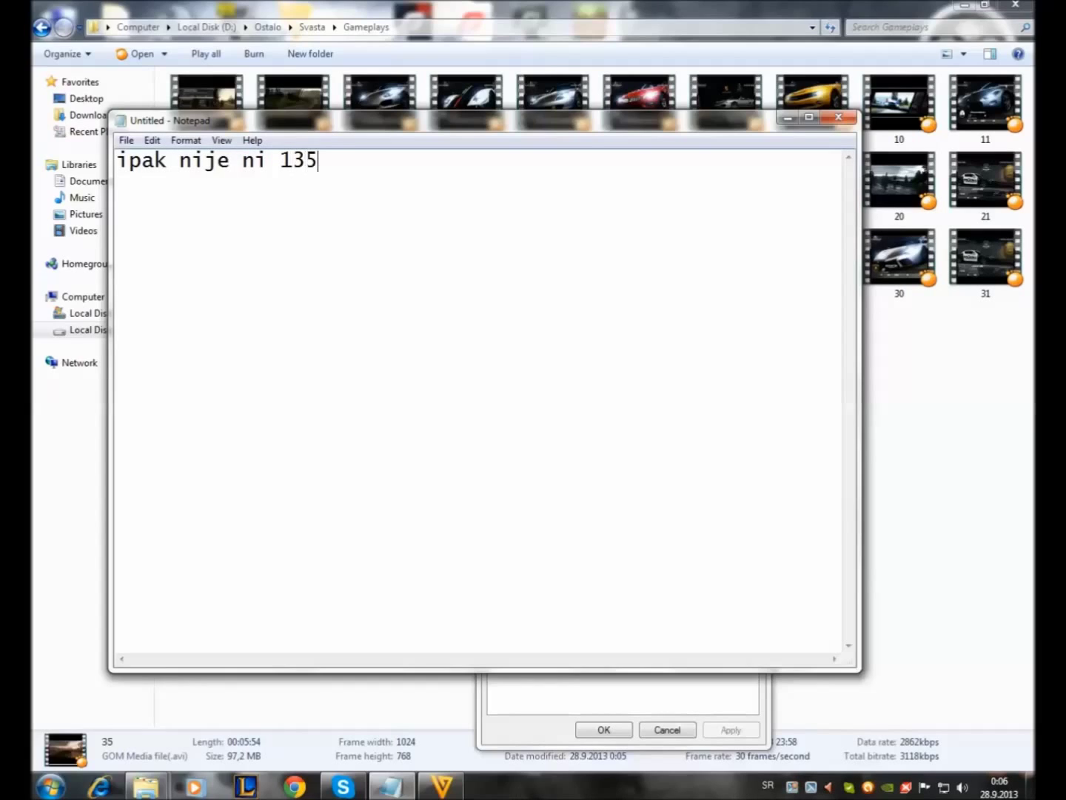
type("mb")
key("alt+Tab")
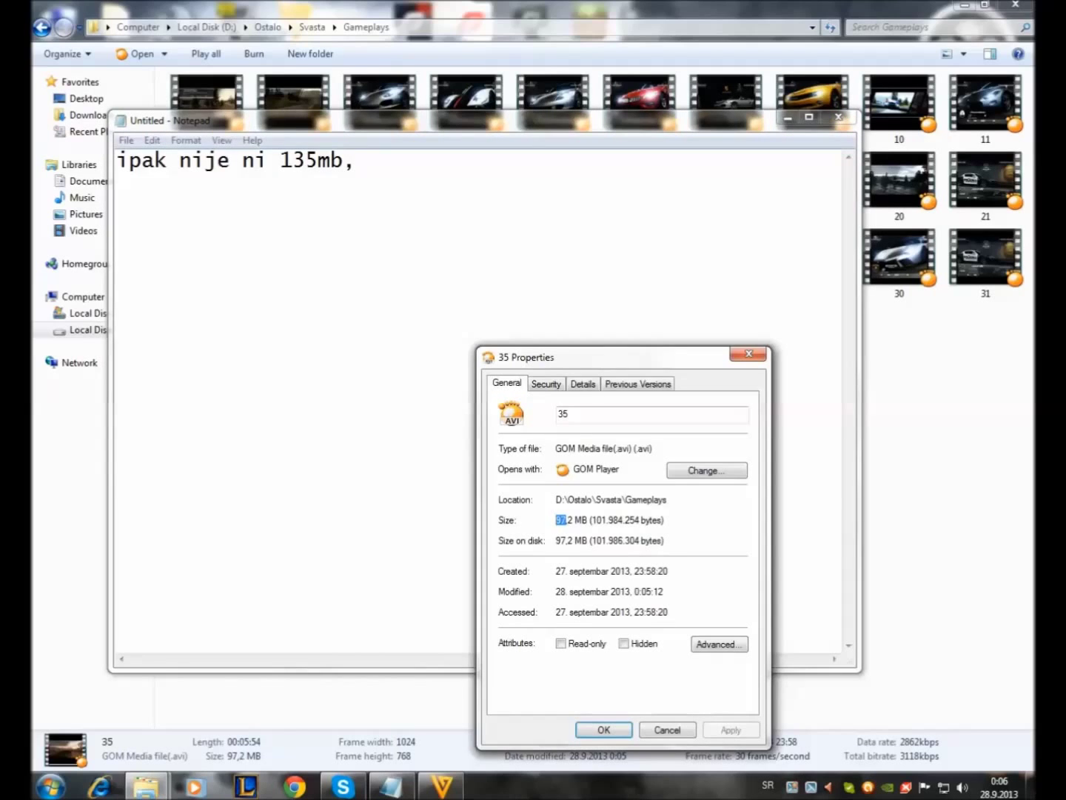
key("alt+Tab")
type("97,2")
Step: Add a second Notepad line reading "veoma isplatiljivo :D"
key("Return")
type("veoma isplatiljivo :D")
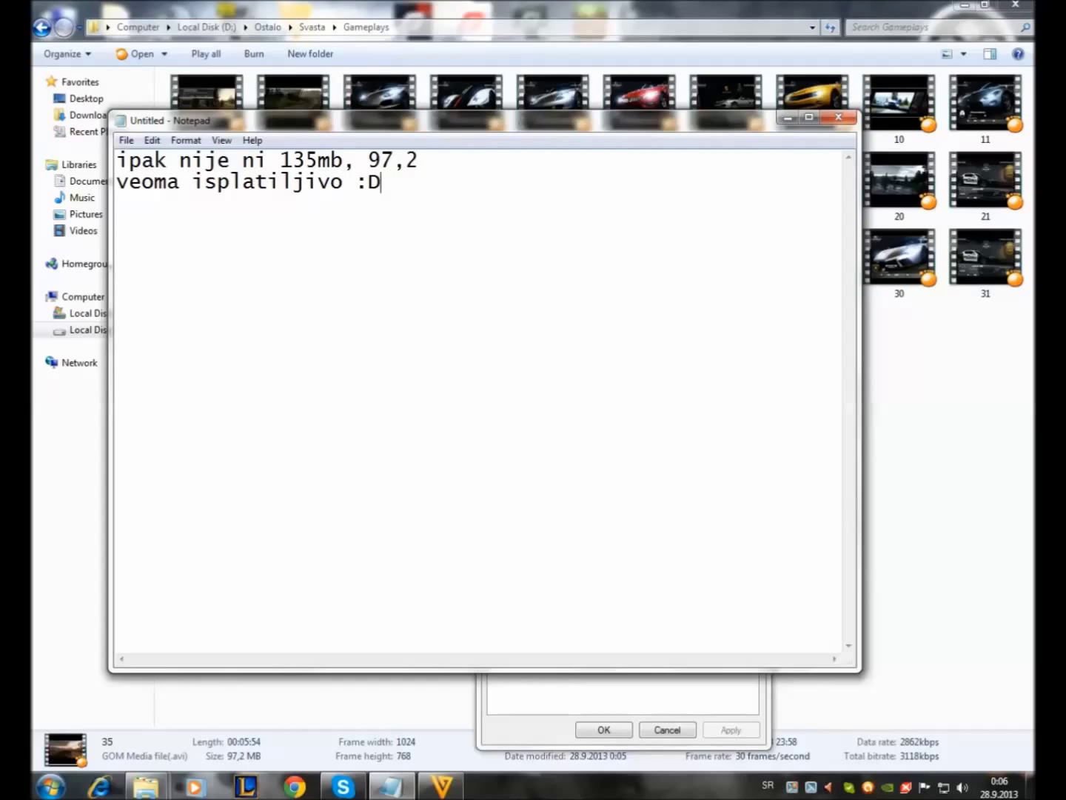
Step: Close the properties of video 35 and exit Freemake Video Converter
left_click(668, 730)
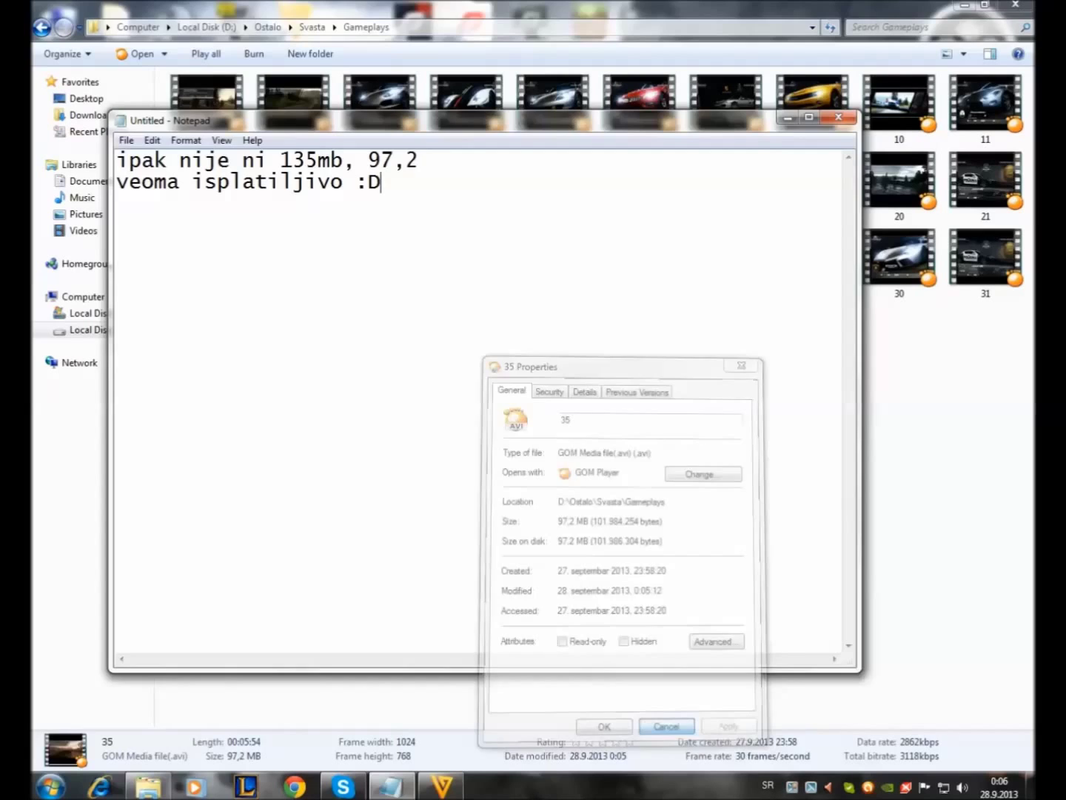
left_click(682, 703)
left_click(466, 350)
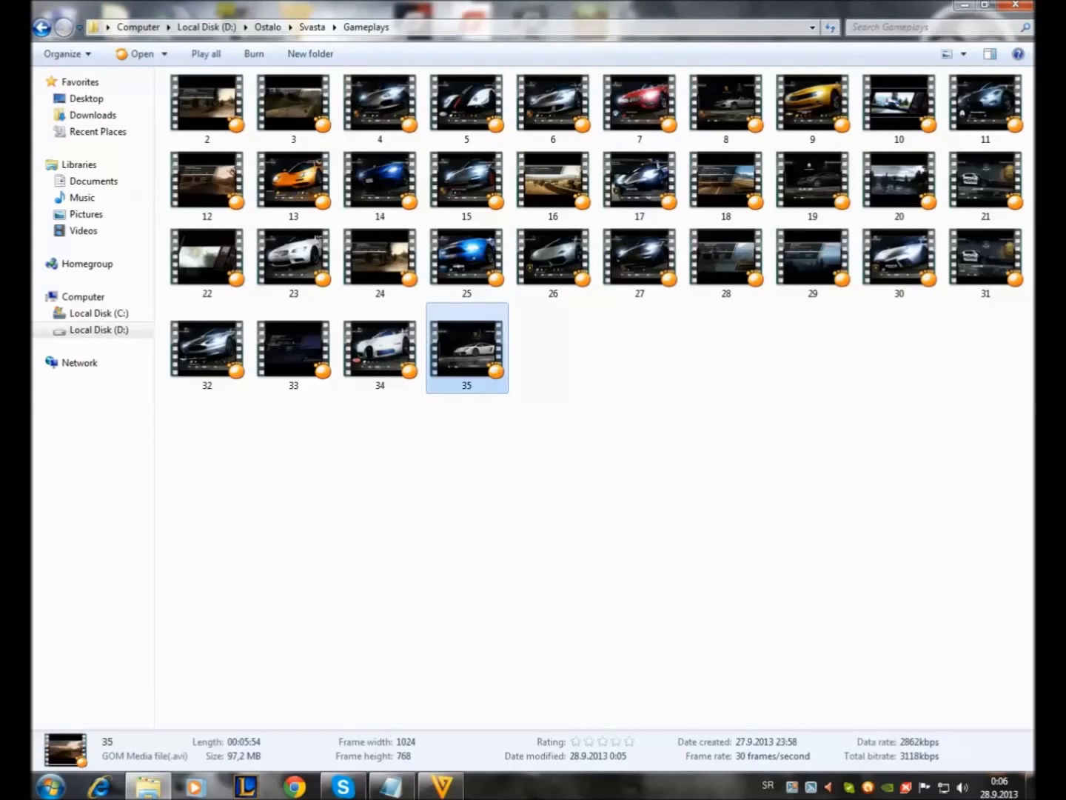
left_click(441, 786)
right_click(441, 787)
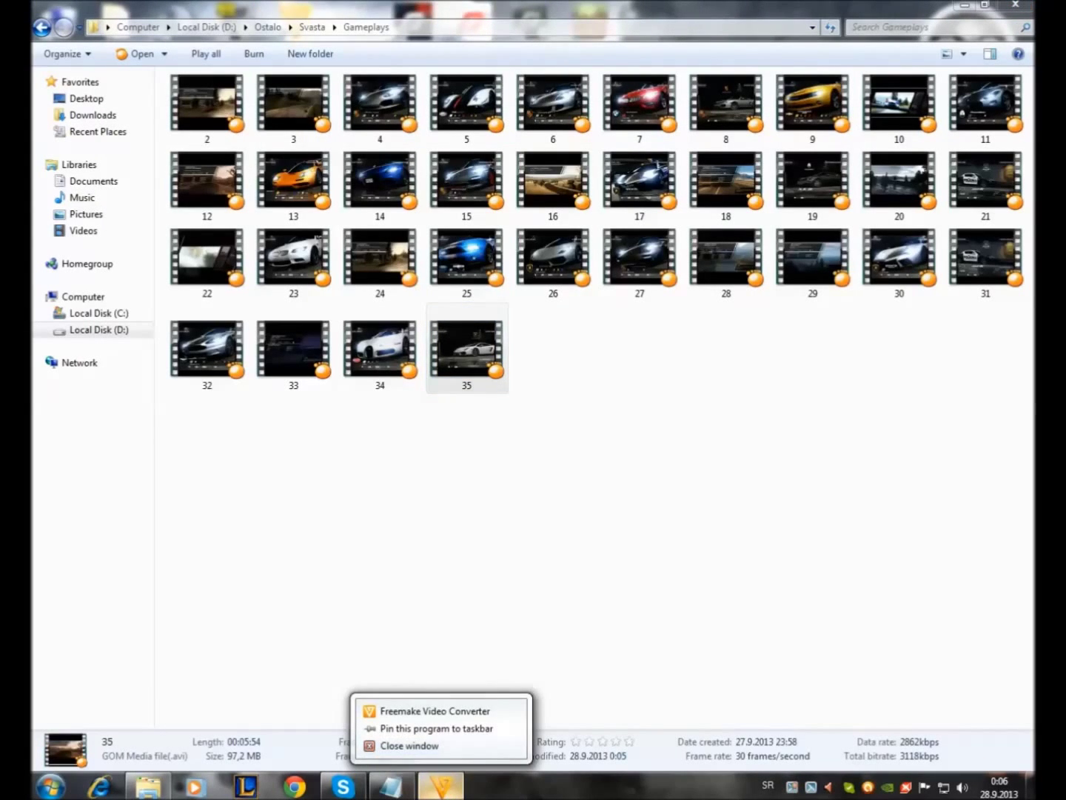
left_click(416, 745)
left_click(585, 443)
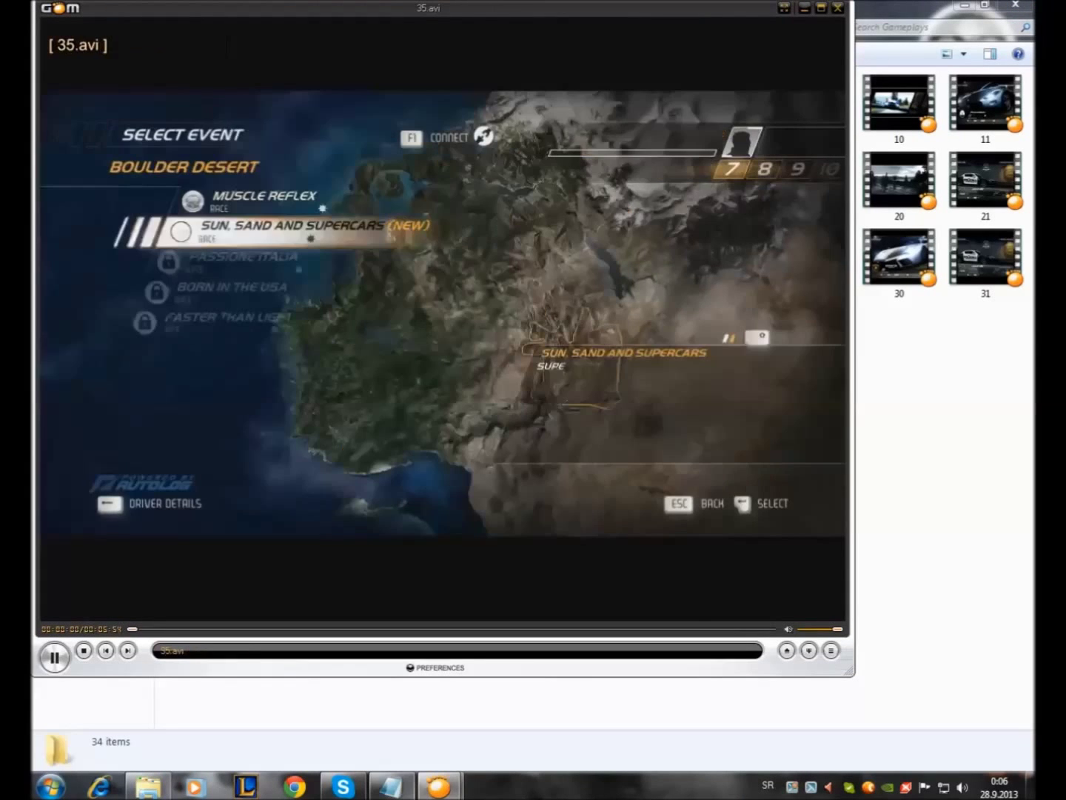
Step: Decline making GOM Player the default player, and skip through 35.avi to examine its picture quality before closing it
mouse_move(439, 786)
left_click(526, 666)
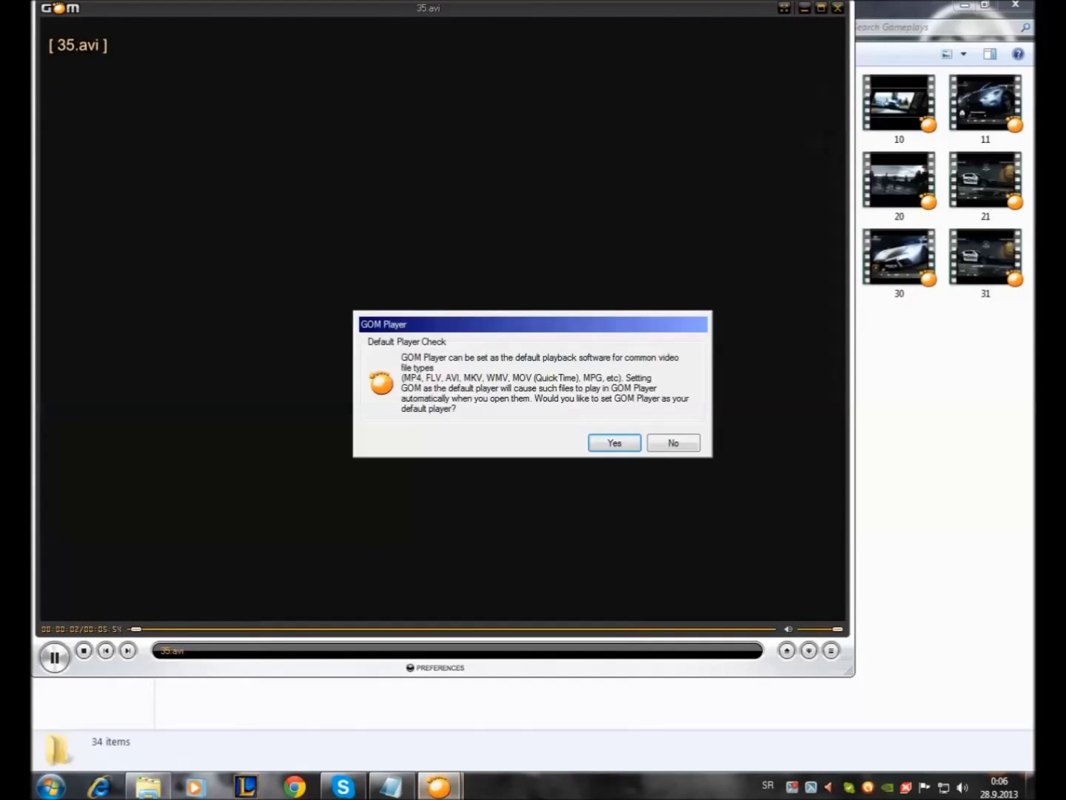
left_click(674, 443)
left_click(285, 629)
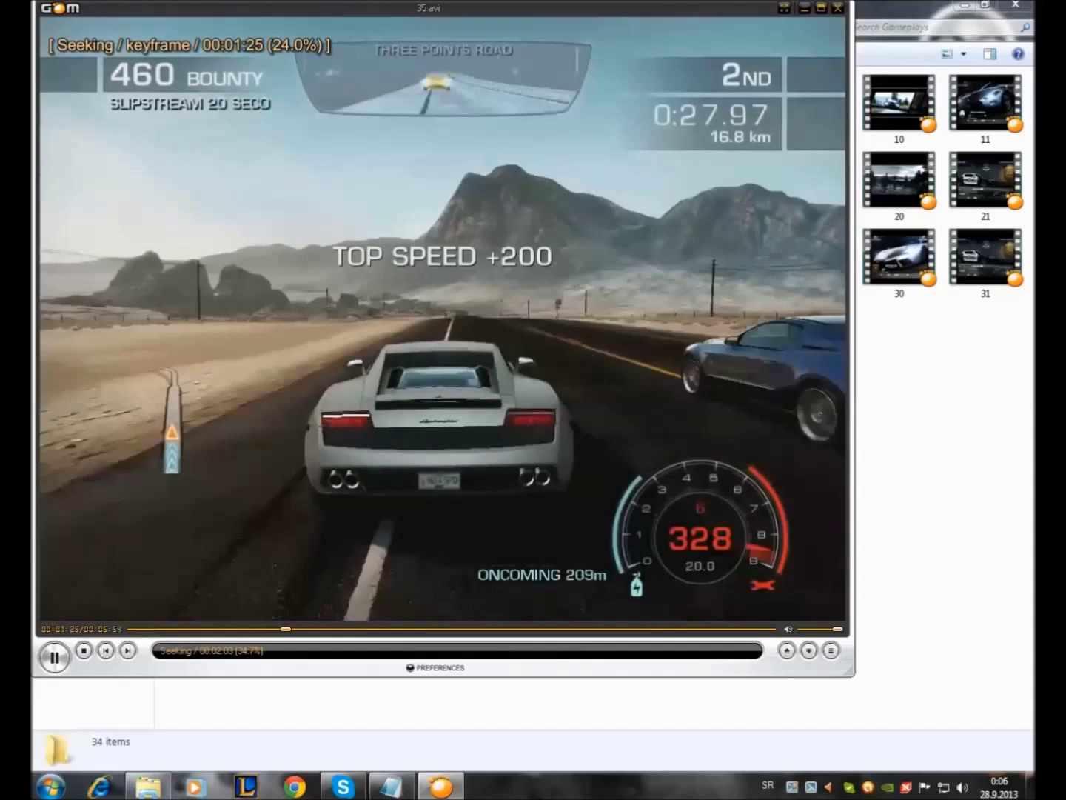
left_click(361, 628)
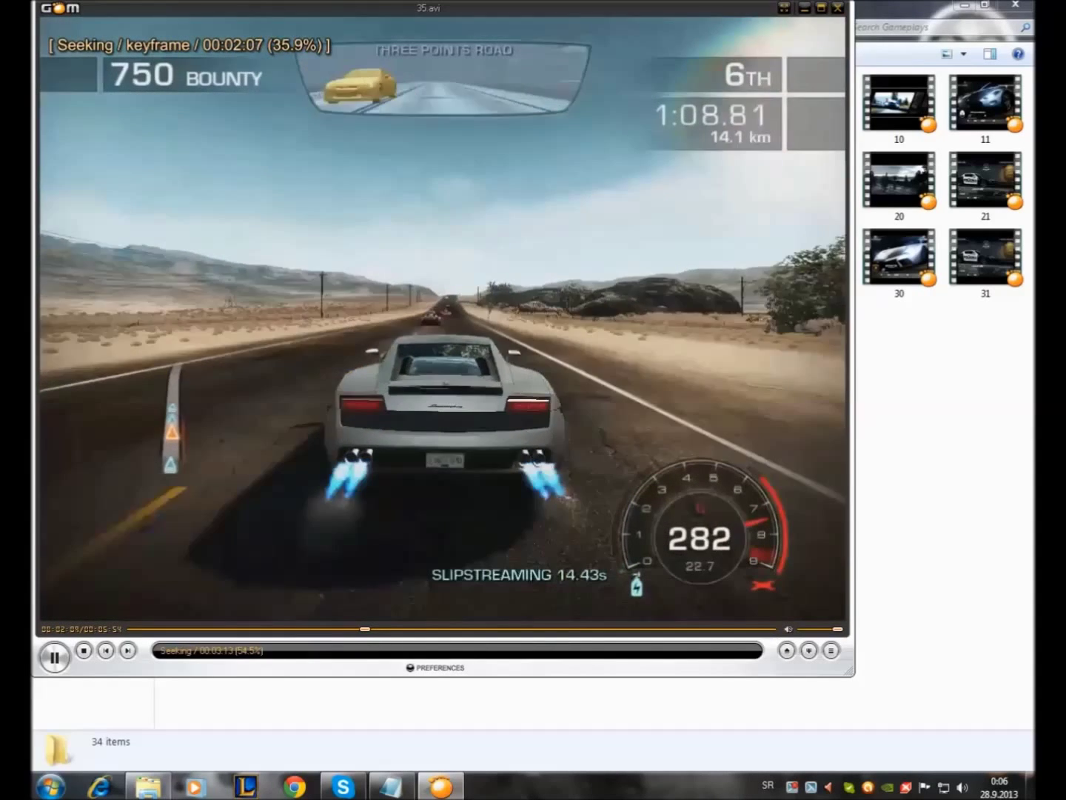
key("Right")
key("Right")
key("Right")
key("Right")
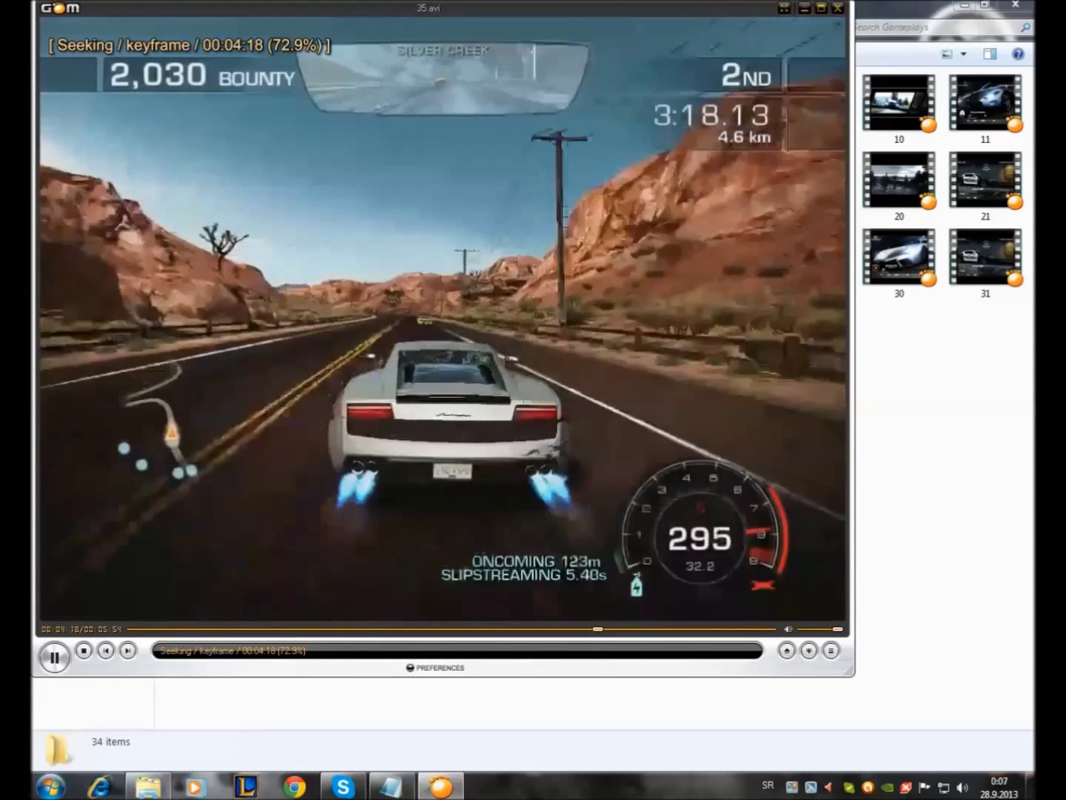
key("alt+F4")
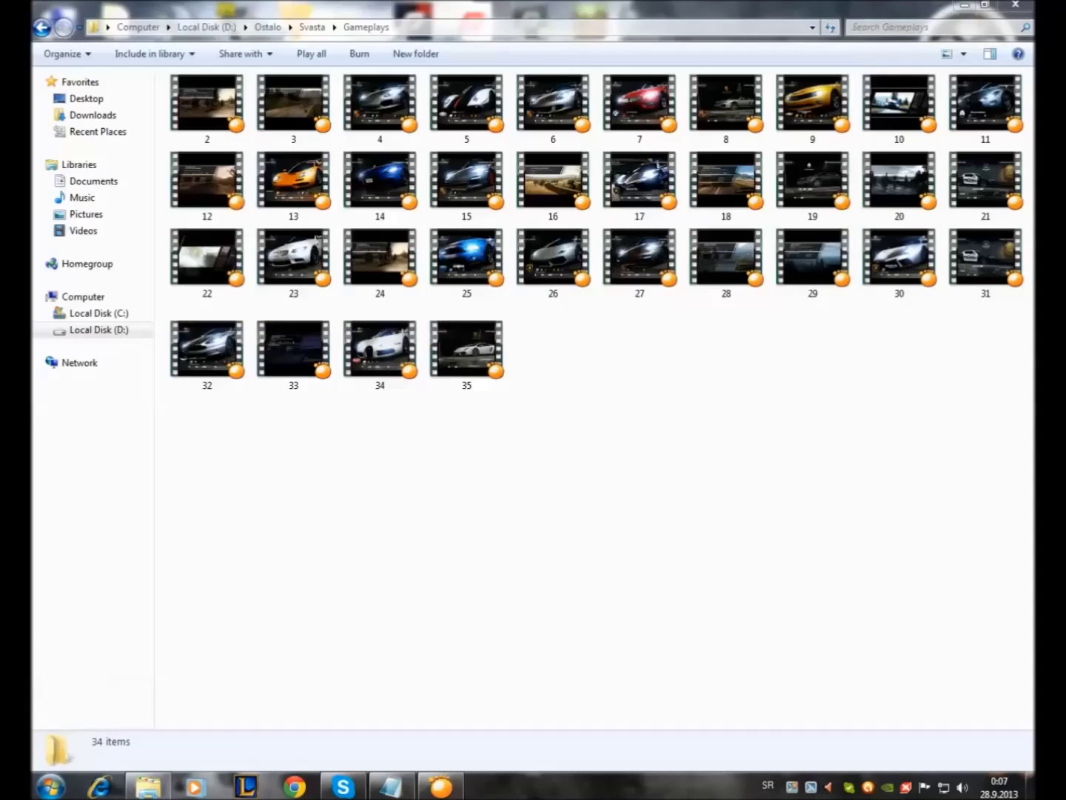
Step: Switch to Notepad and replace both lines with "ima razlike u kvalitetu slike, naravno, ali nije"
key("alt+Tab")
key("shift+Home")
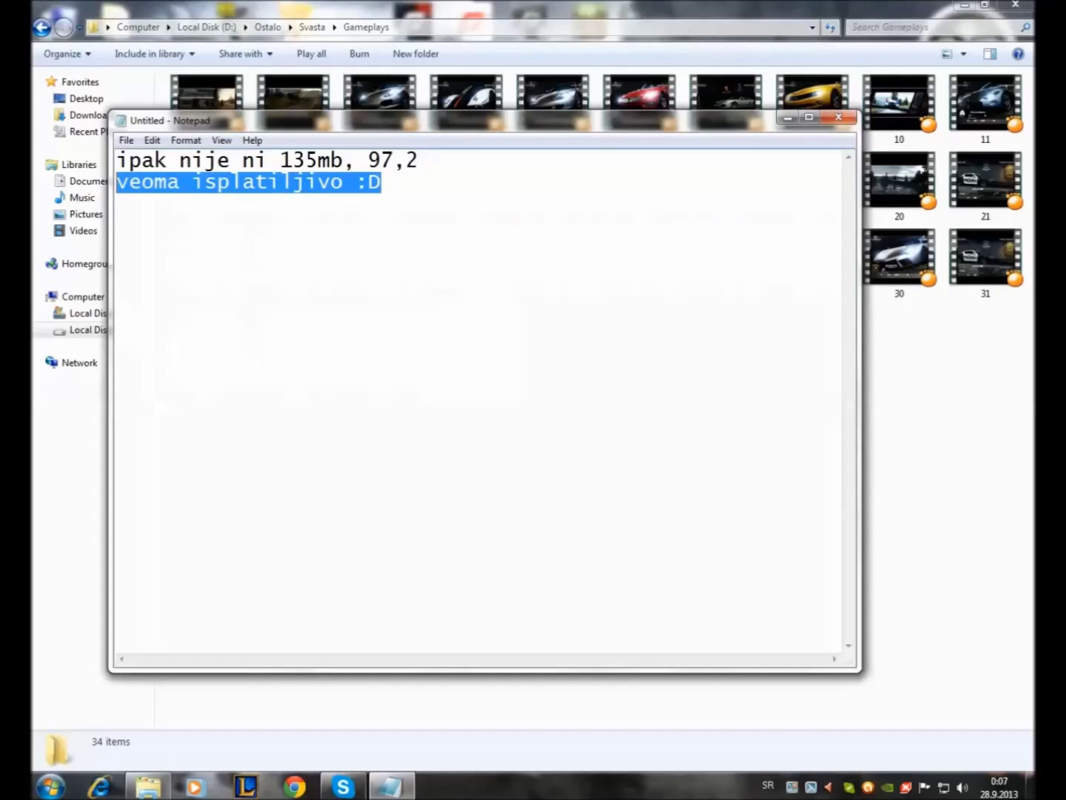
key("shift+Up")
type("ima razlike u kval")
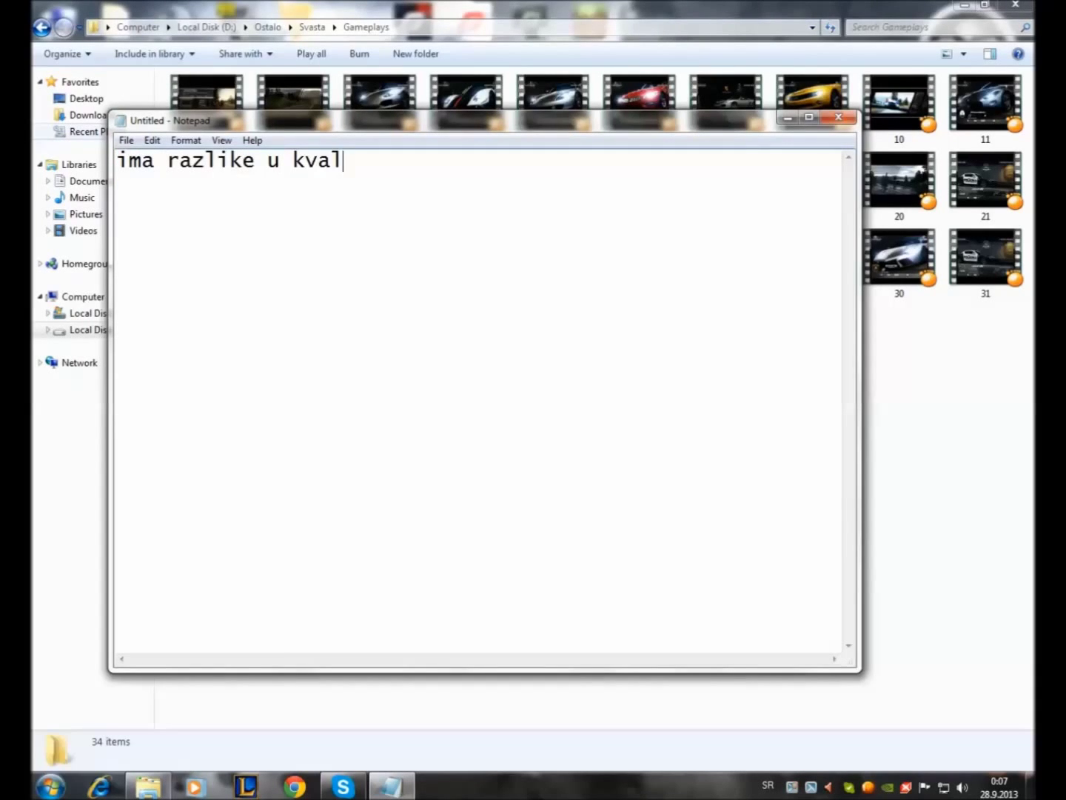
type("itetu slik")
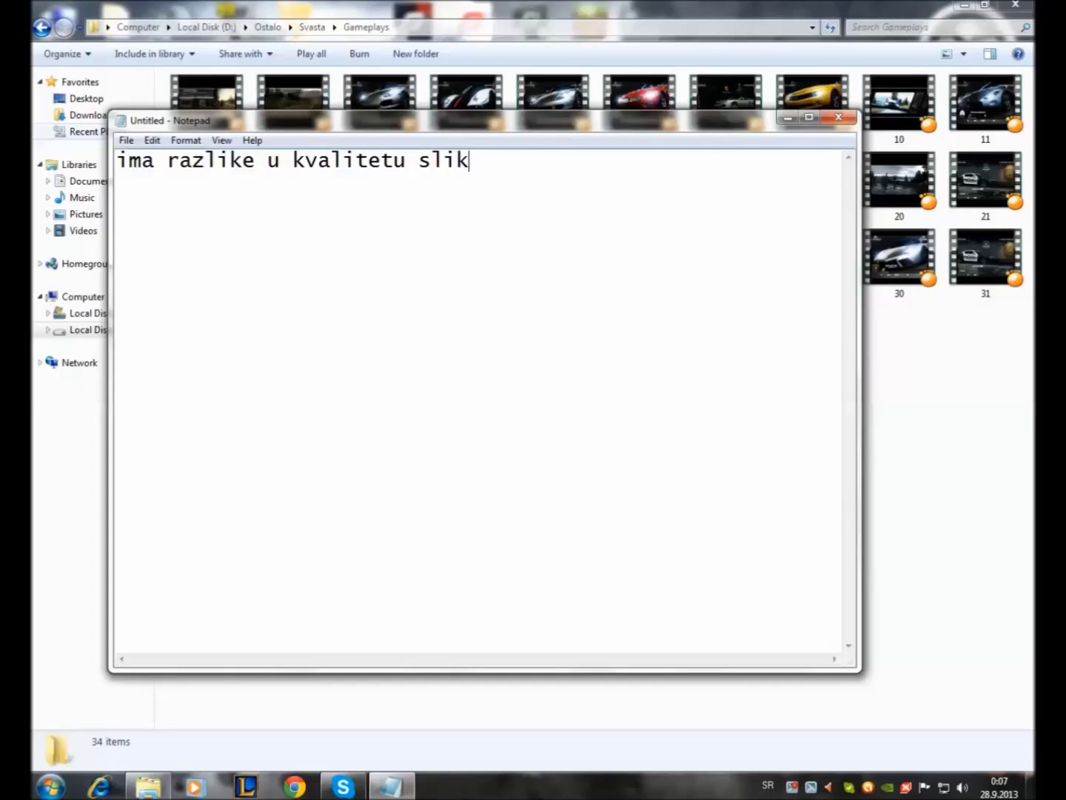
type("e, naravno, ali n")
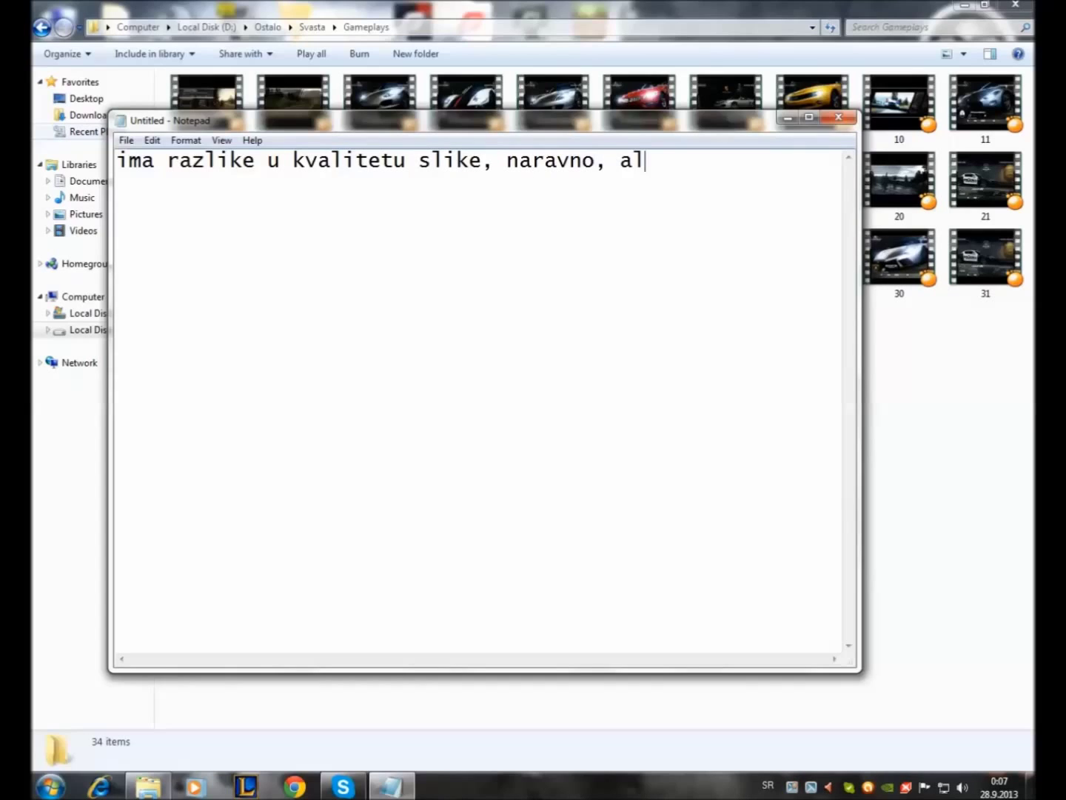
type("ije")
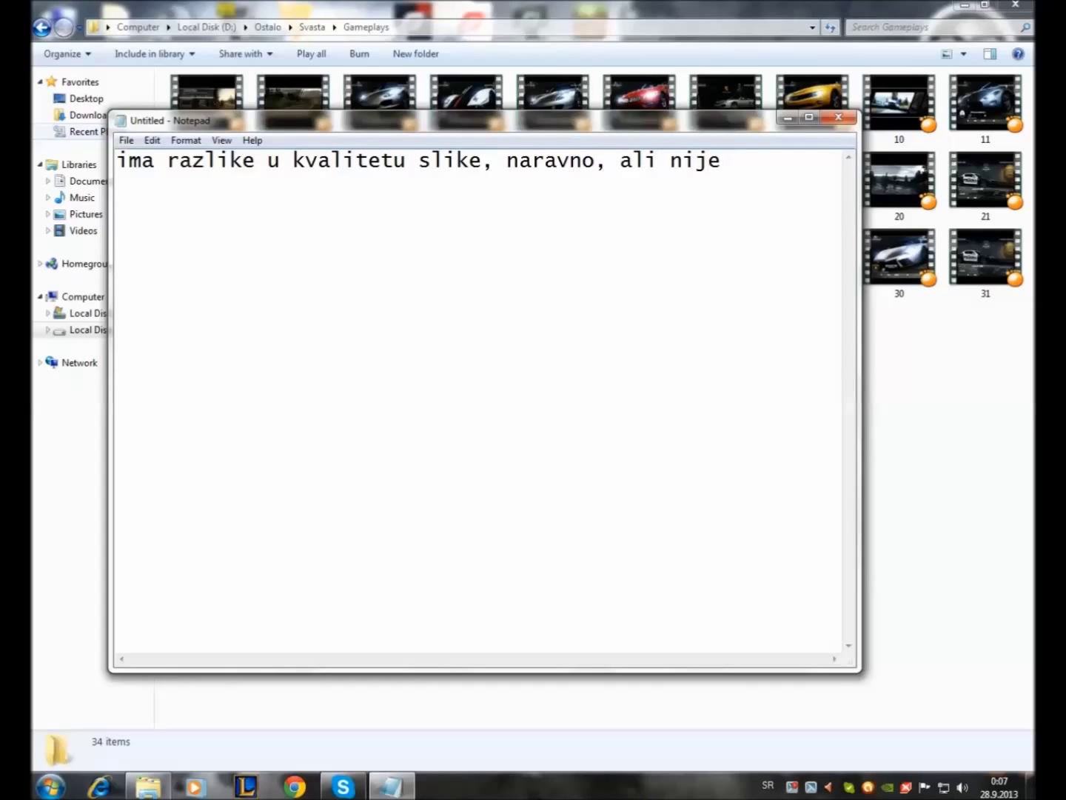